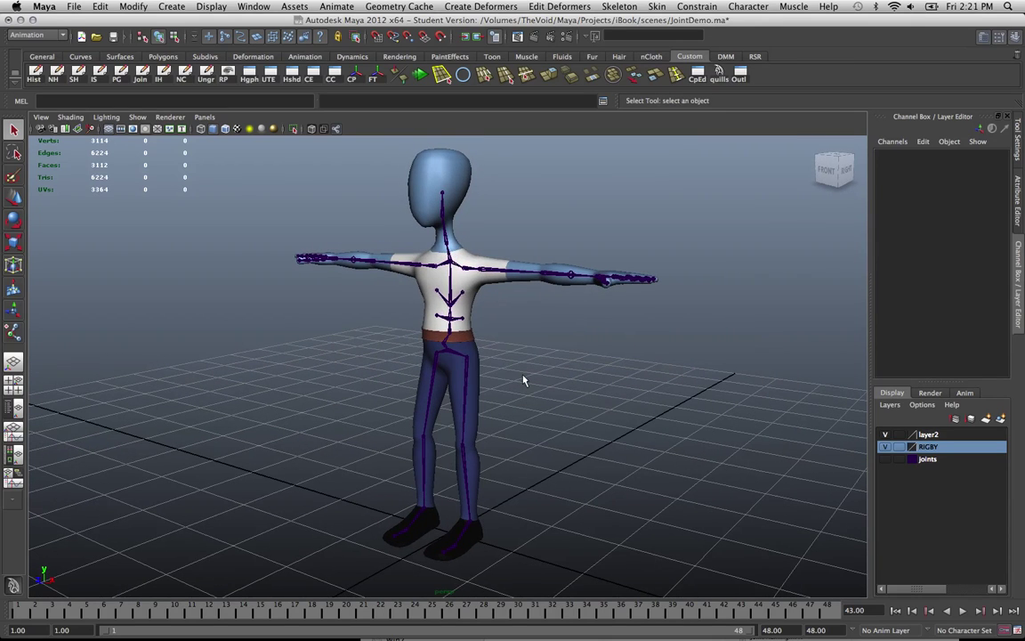
Return to textured display with the wireframe drawn over the shaded character
key(4)
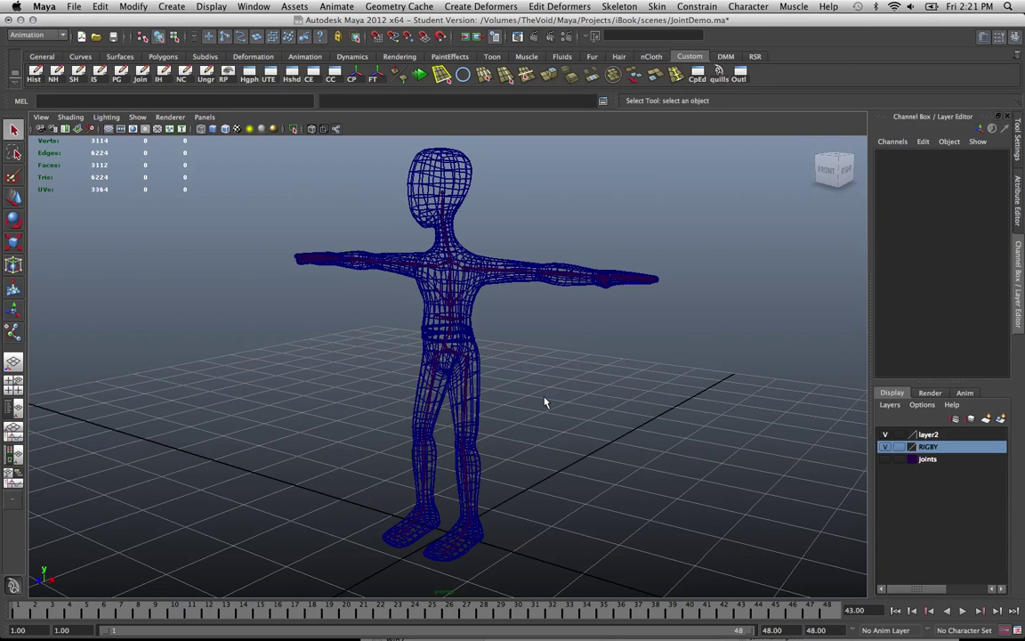
mouse_move(547, 401)
alt+mouse_down()
mouse_move(465, 393)
mouse_move(536, 401)
mouse_move(529, 407)
alt+mouse_up()
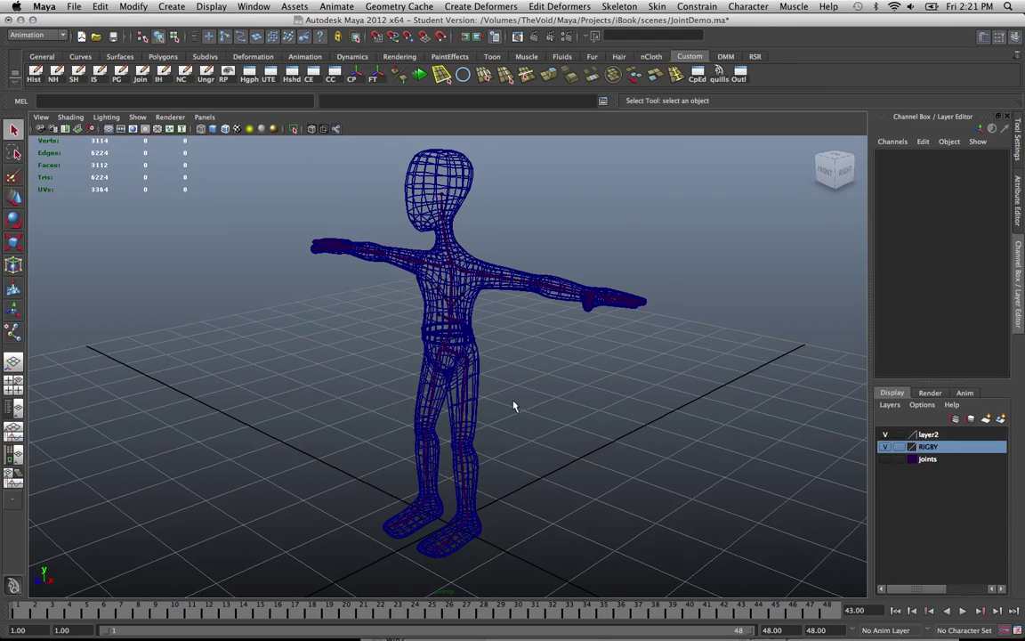
key(6)
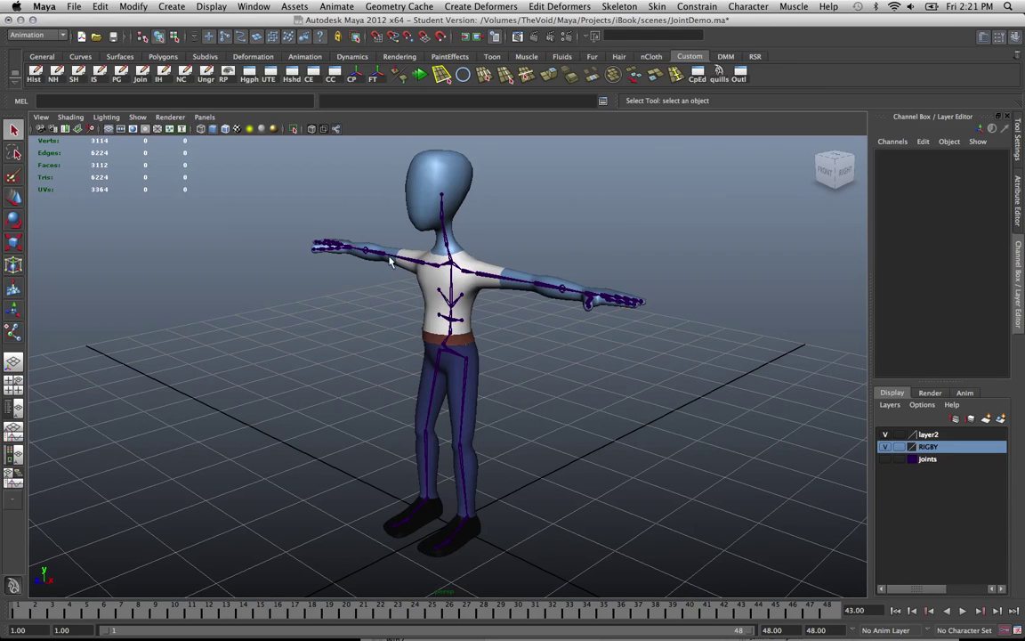
click(224, 129)
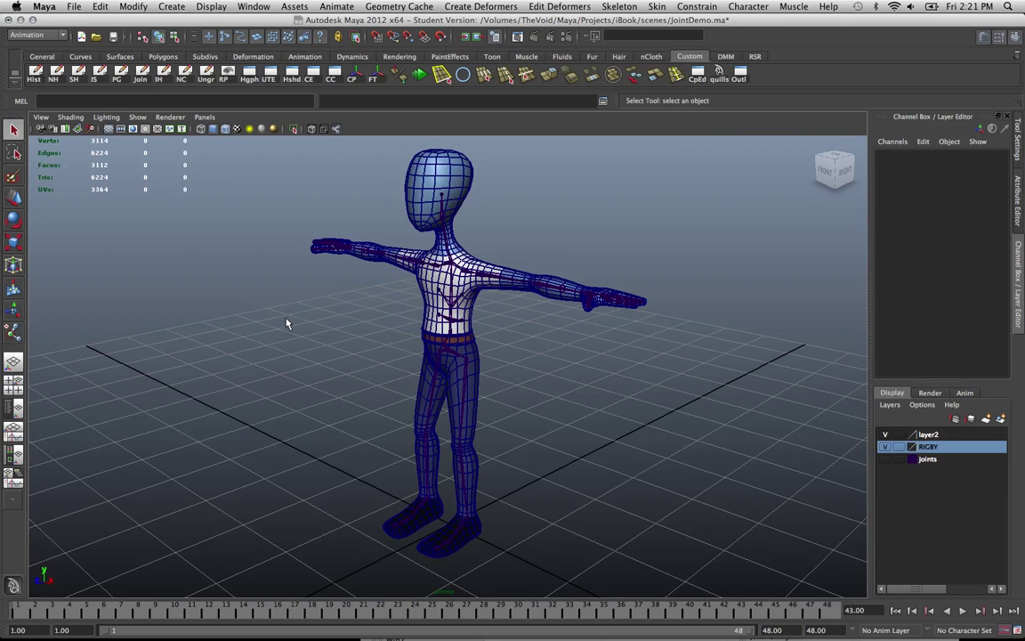
Select the belt, then the rigby1 character mesh, and zoom in to inspect its topology
click(428, 337)
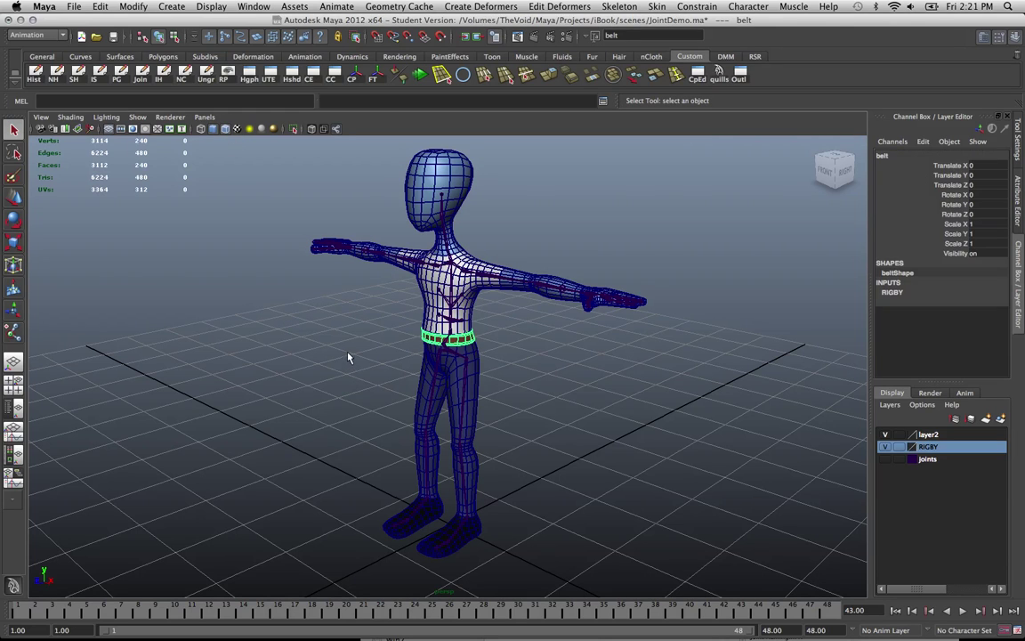
click(349, 373)
click(396, 254)
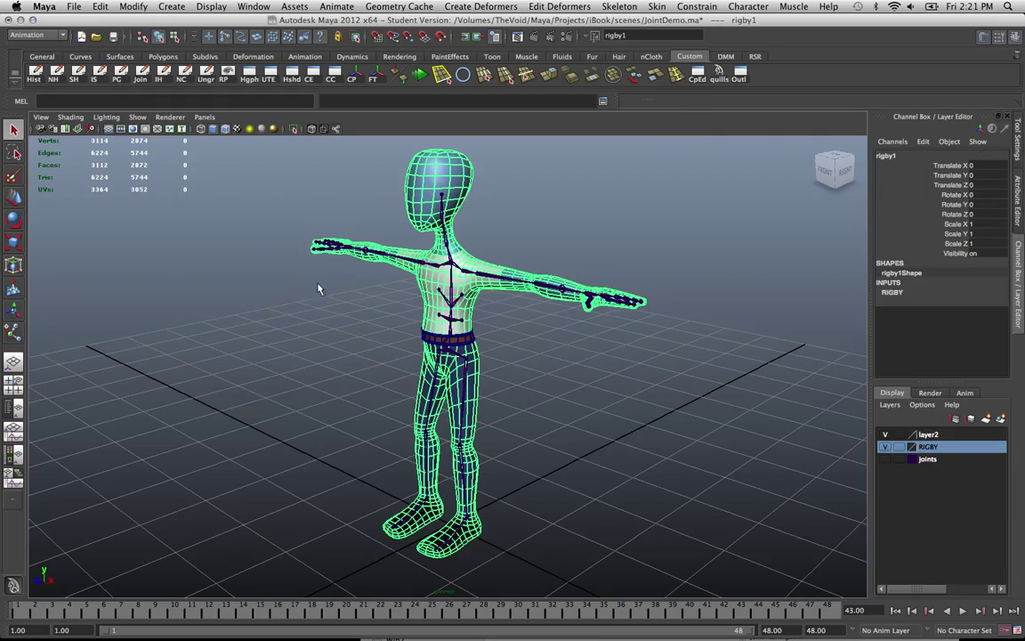
scroll(329, 298, up, 1)
alt+drag(329, 298, 451, 344)
scroll(342, 298, up, 3)
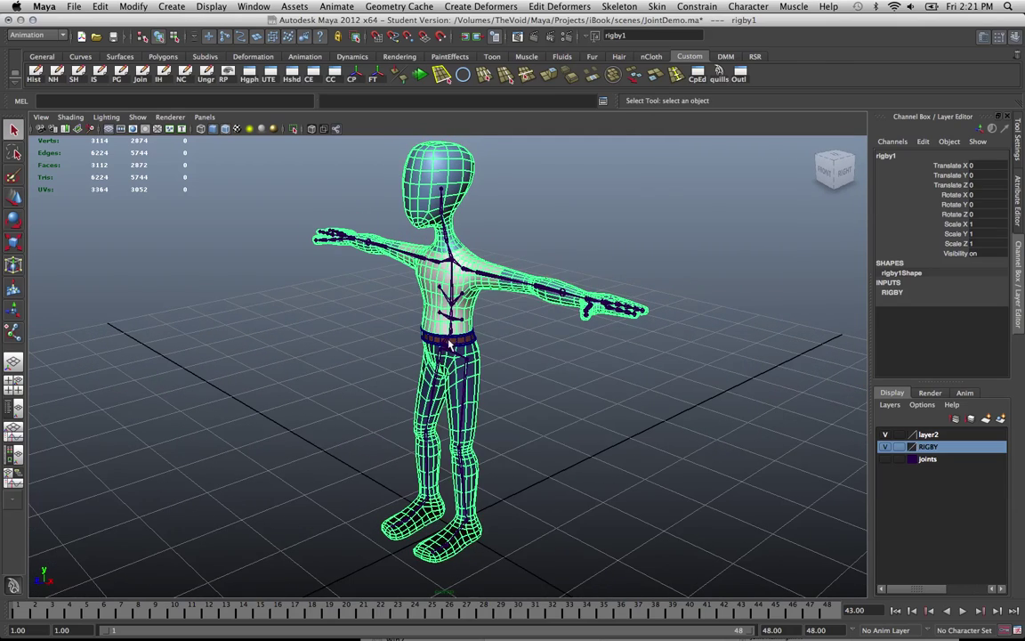
click(551, 370)
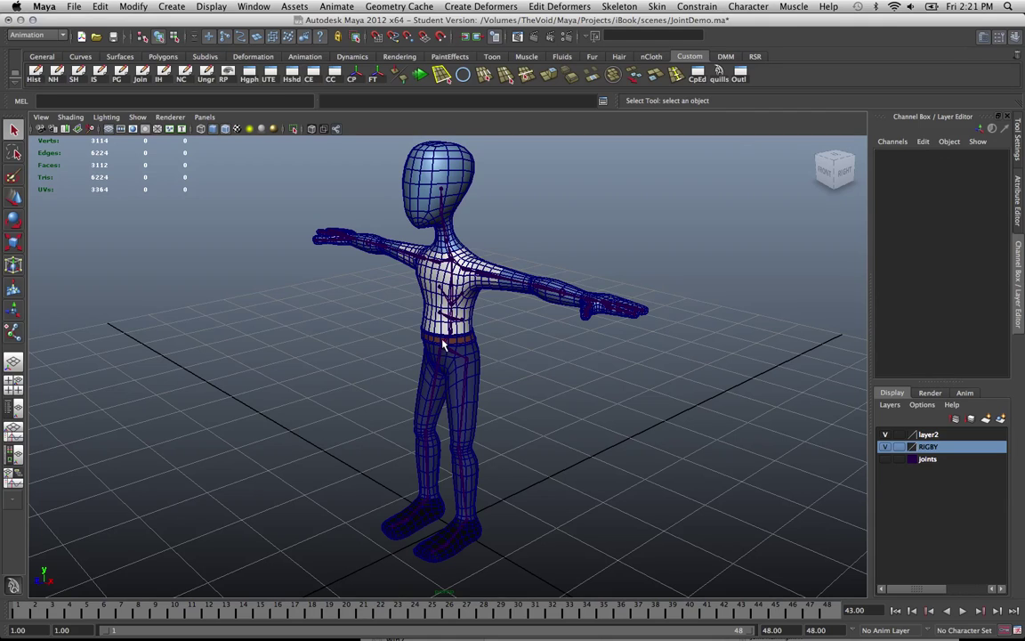
click(397, 312)
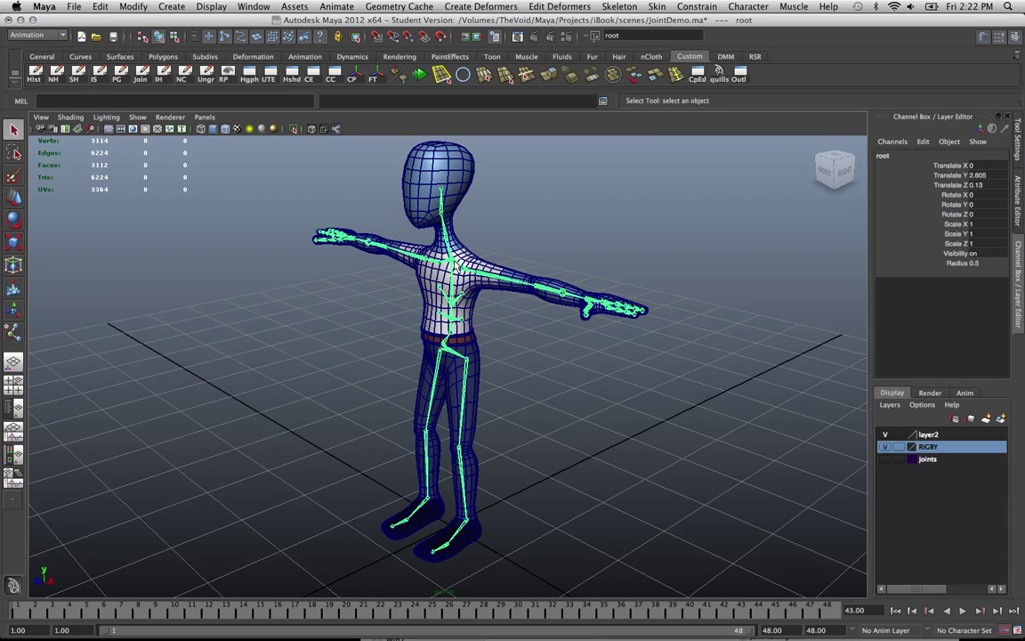
click(454, 263)
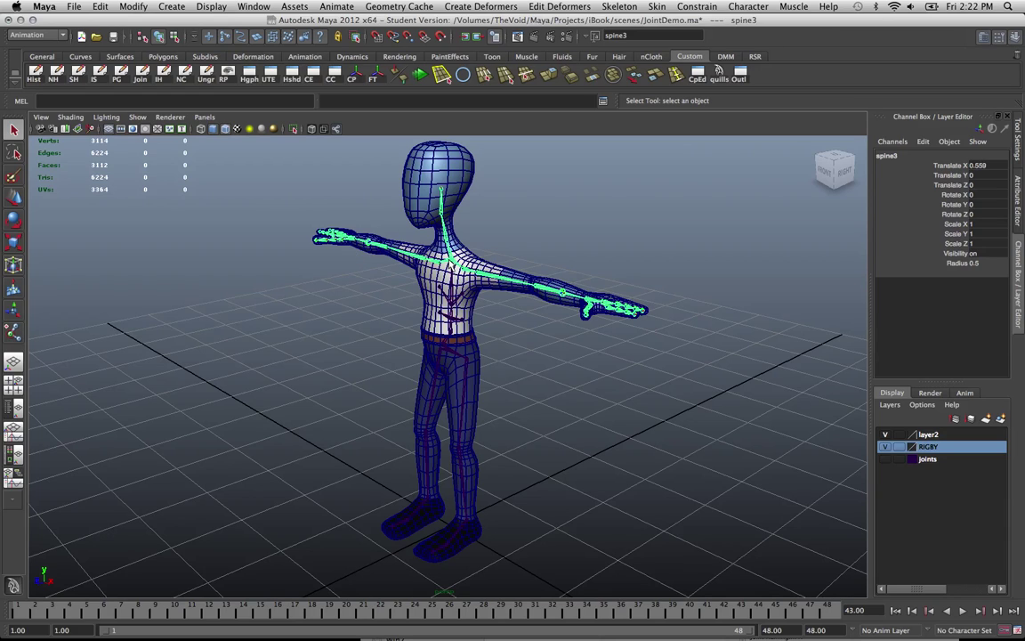
click(444, 345)
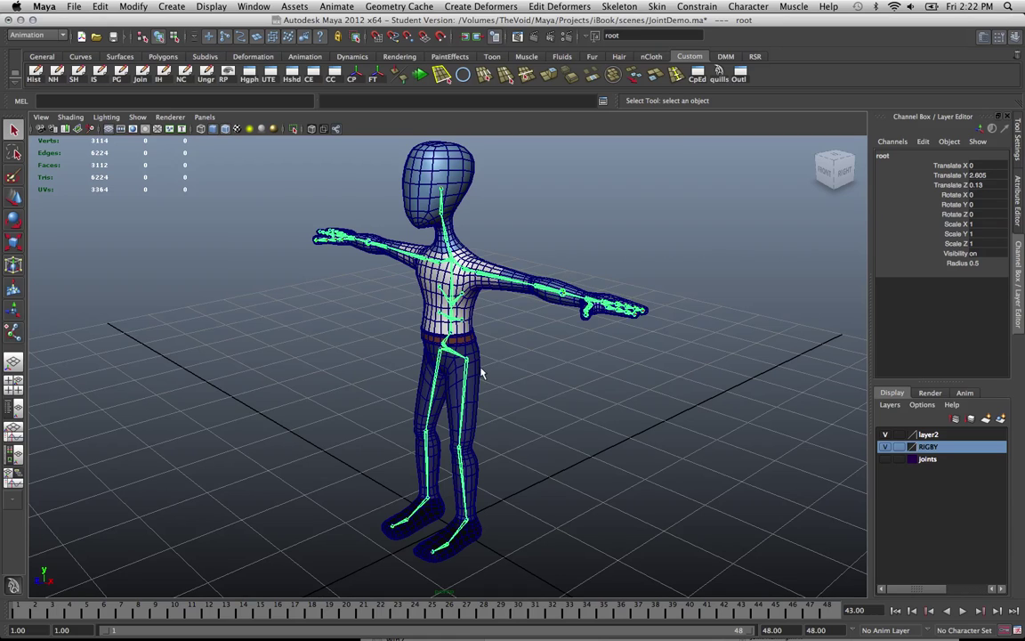
Select rigby1, open the Skin > Bind Skin > Smooth Bind options, and move them into view
click(471, 326)
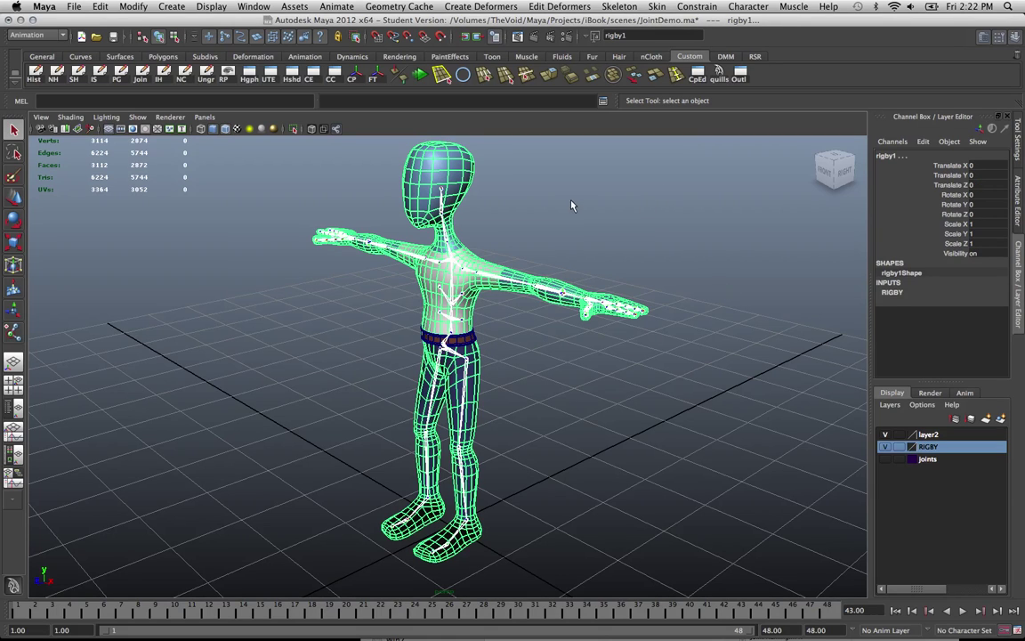
click(656, 6)
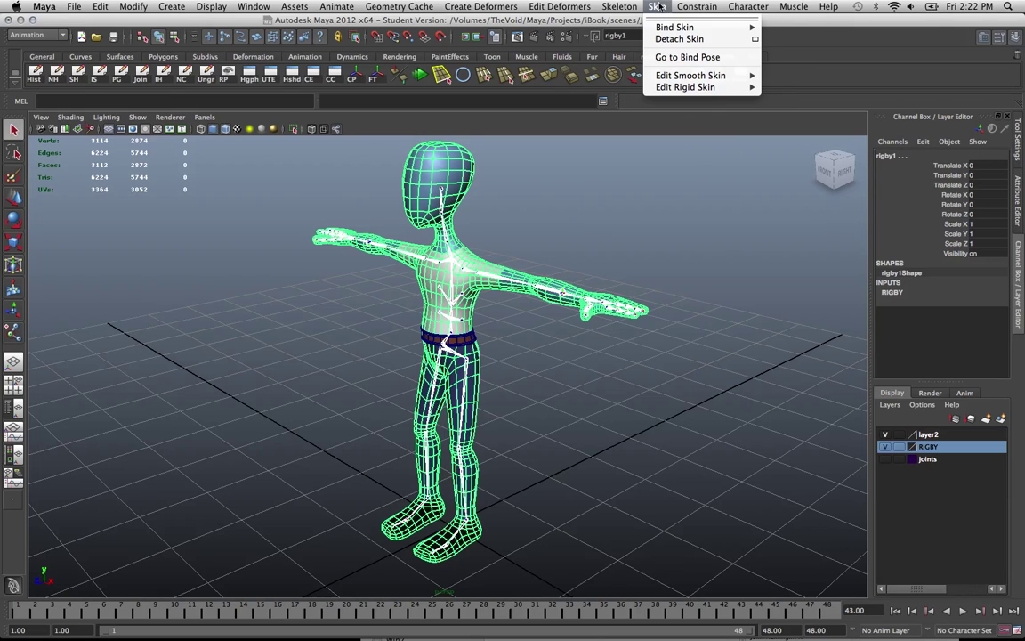
mouse_move(681, 28)
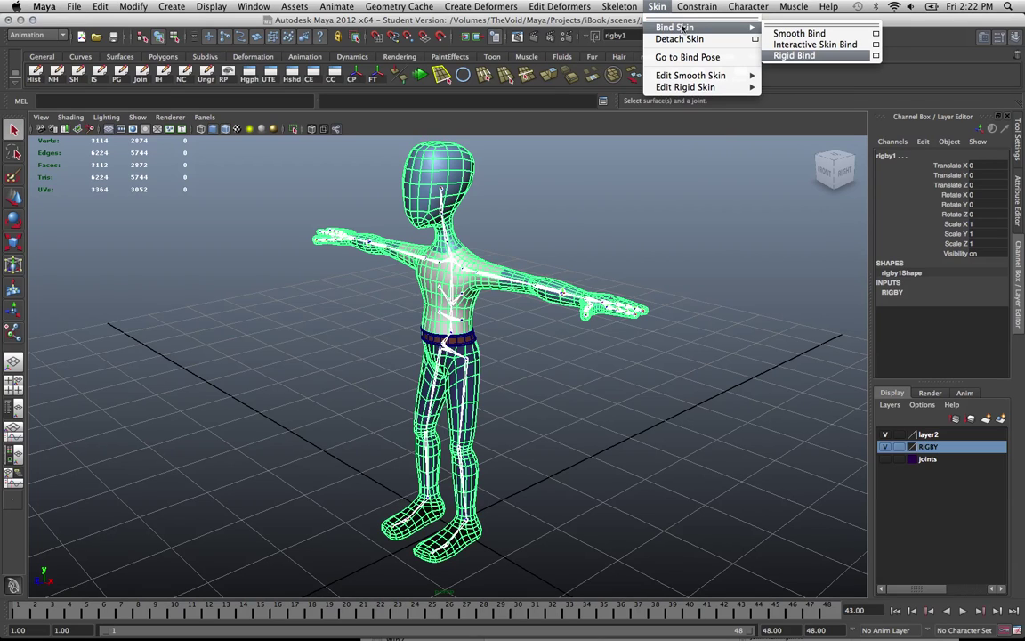
click(877, 33)
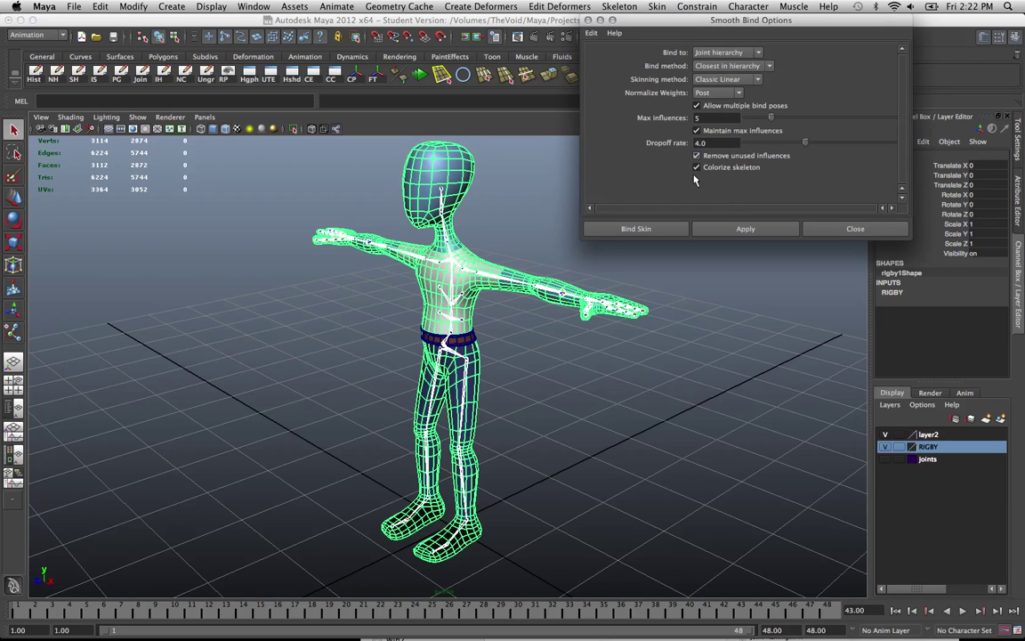
drag(741, 22, 764, 123)
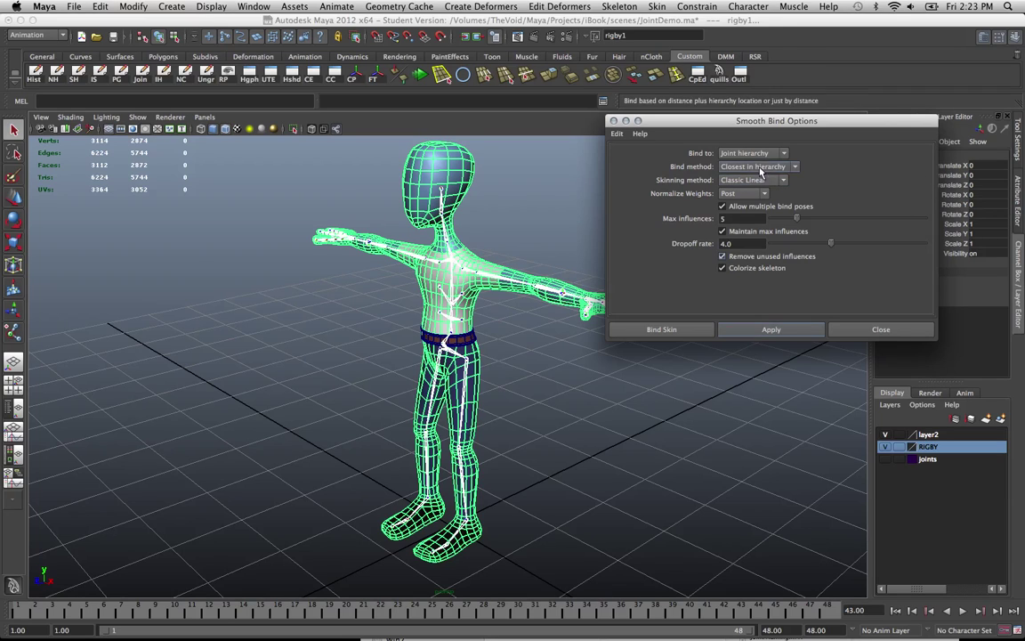
Keep Joint hierarchy as the bind target and select the hip joint instead of the mesh
click(757, 154)
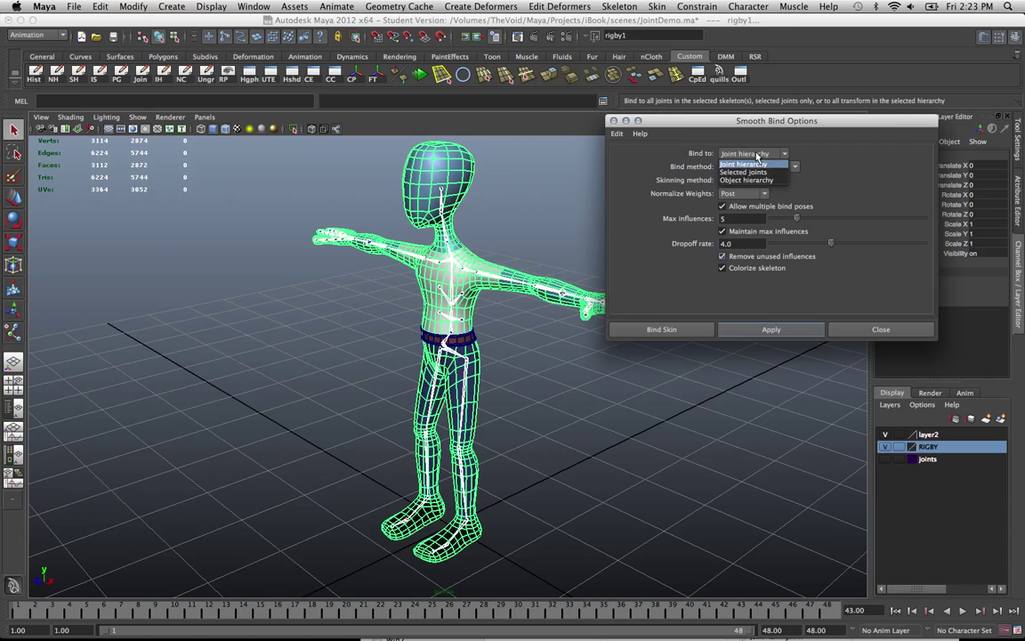
click(744, 164)
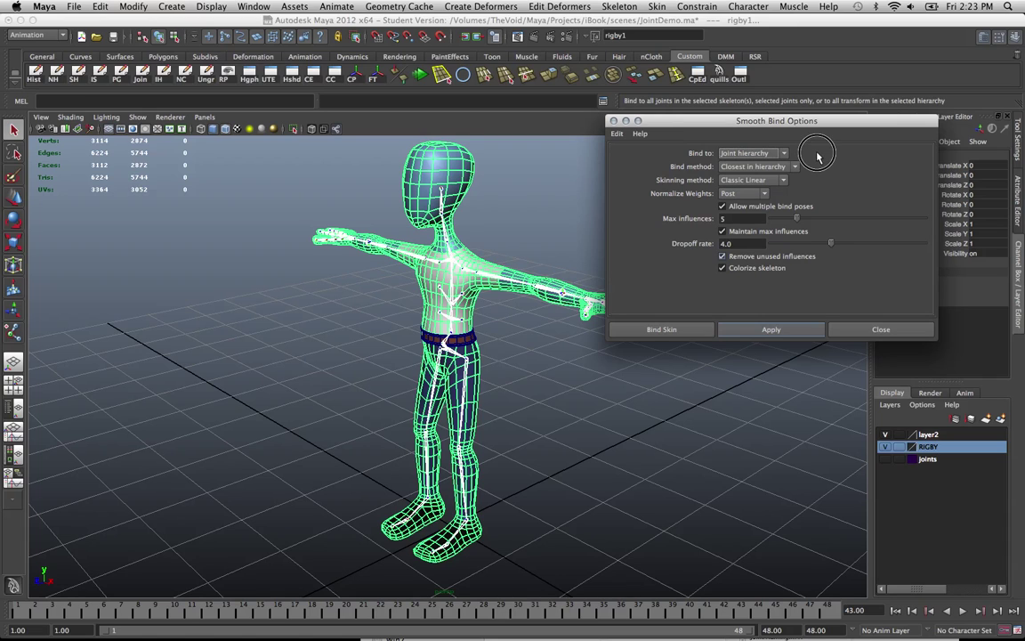
click(542, 359)
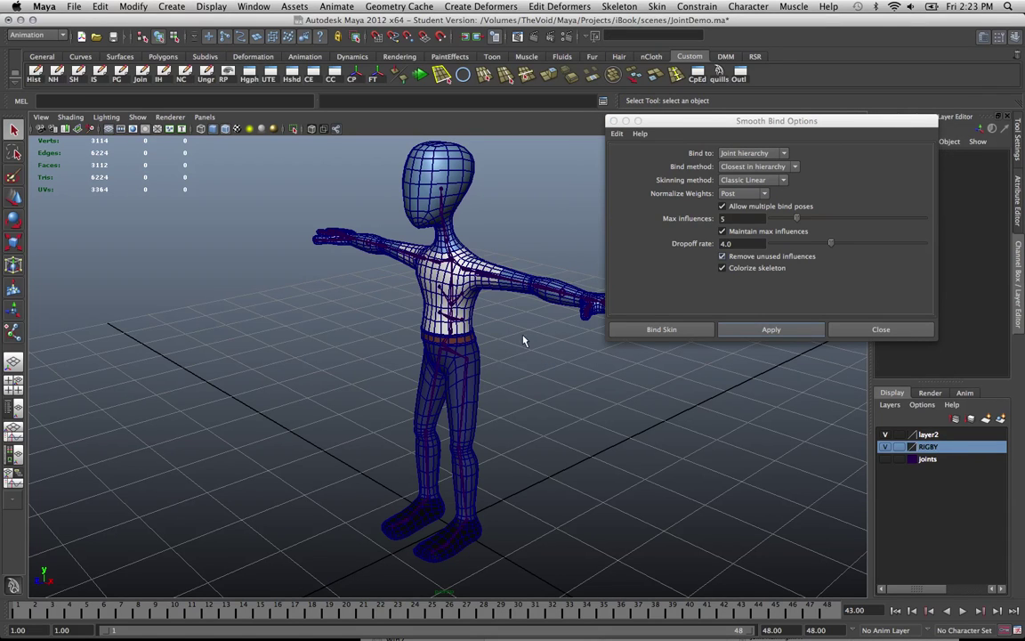
click(461, 356)
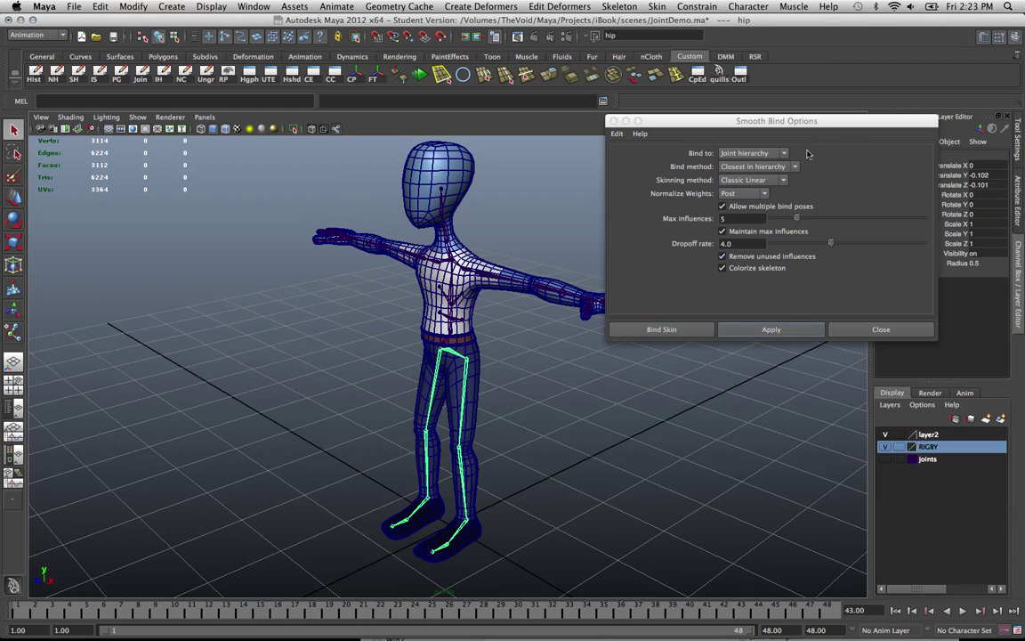
Reposition the Smooth Bind Options window and pick the hip's Translate X attribute
drag(805, 125, 770, 195)
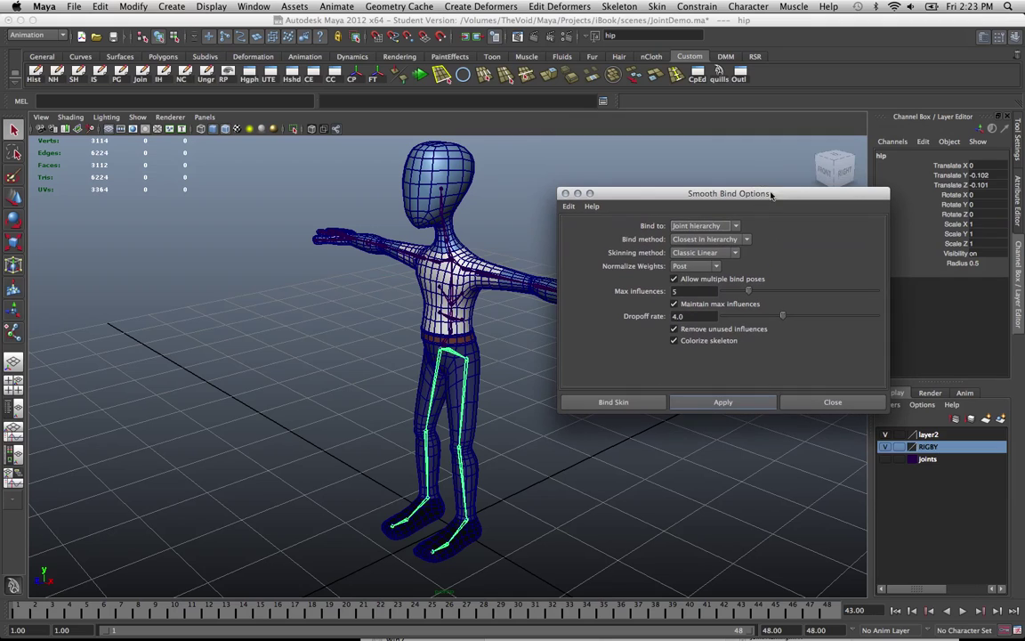
click(884, 165)
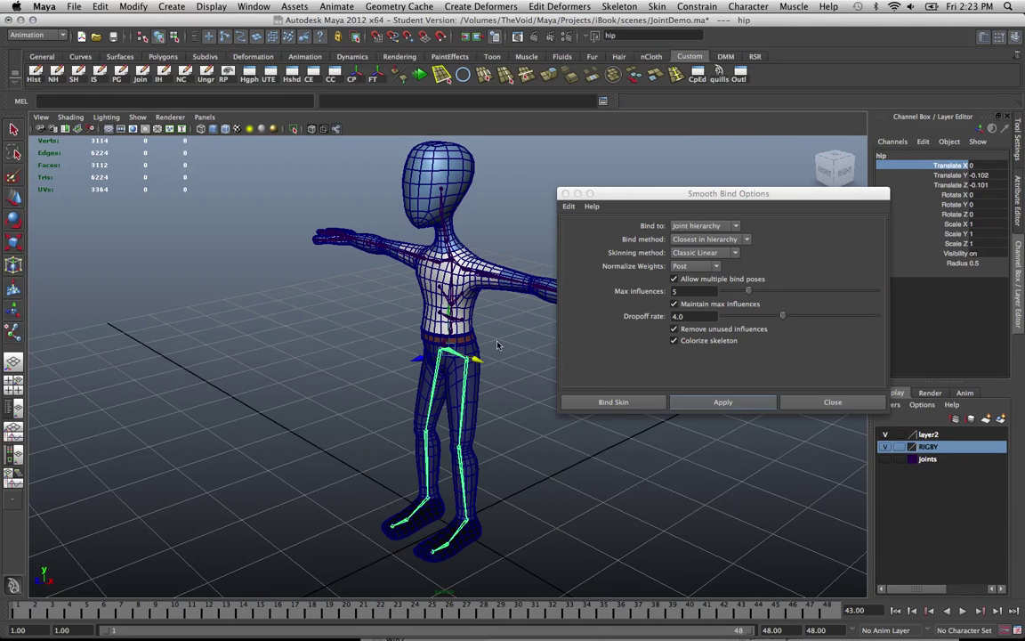
click(626, 198)
drag(645, 194, 642, 159)
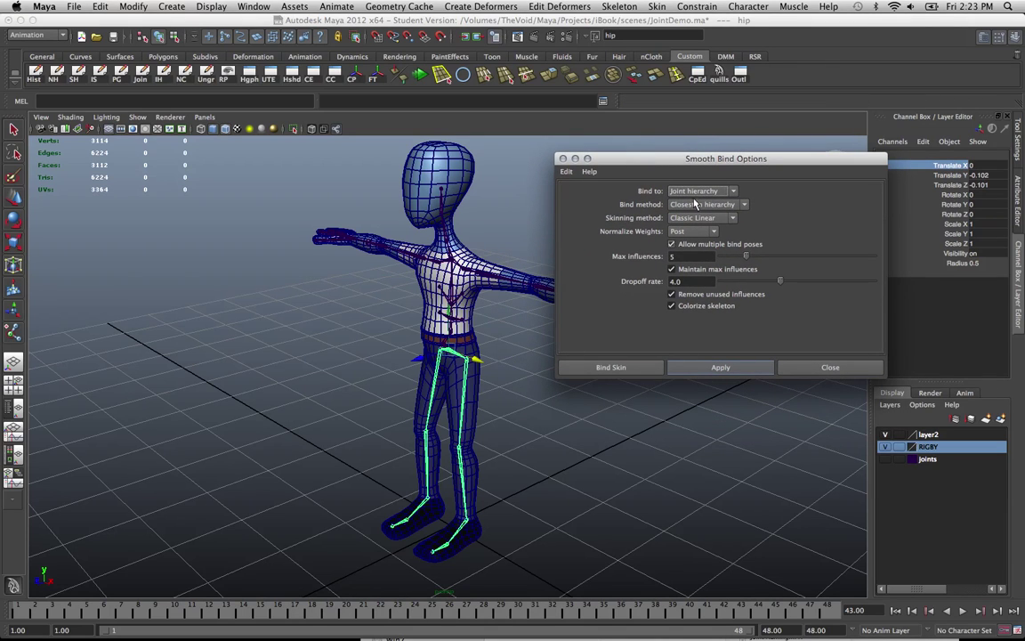
click(469, 322)
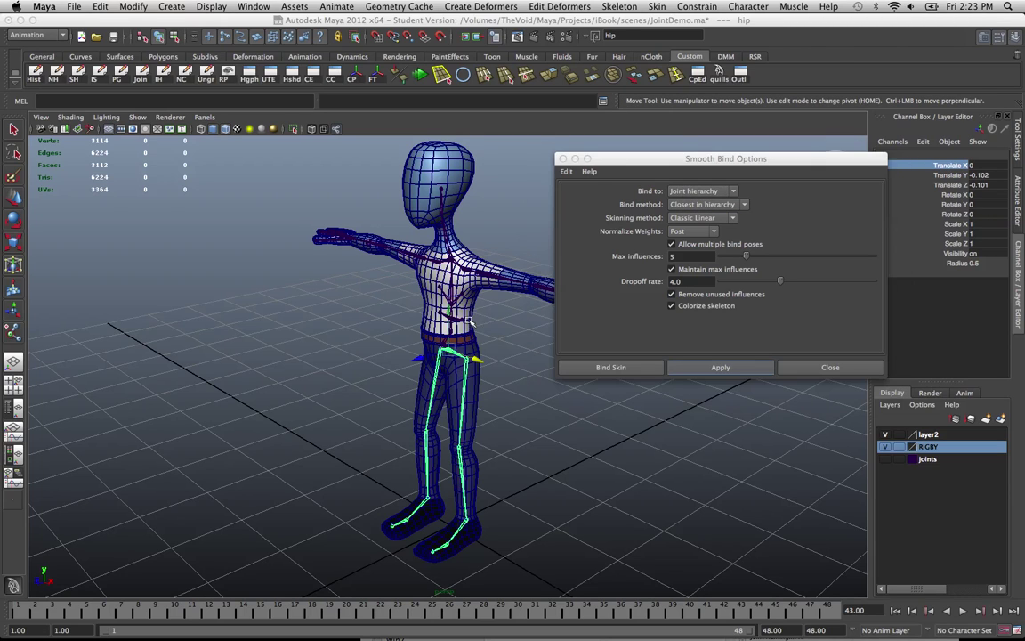
key(q)
shift+click(471, 322)
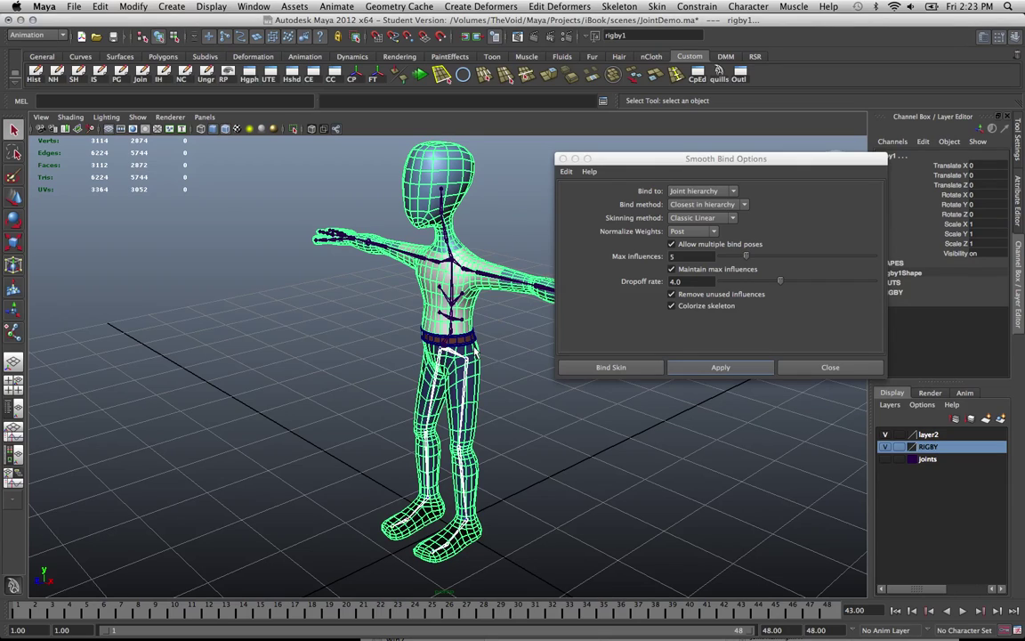
click(712, 192)
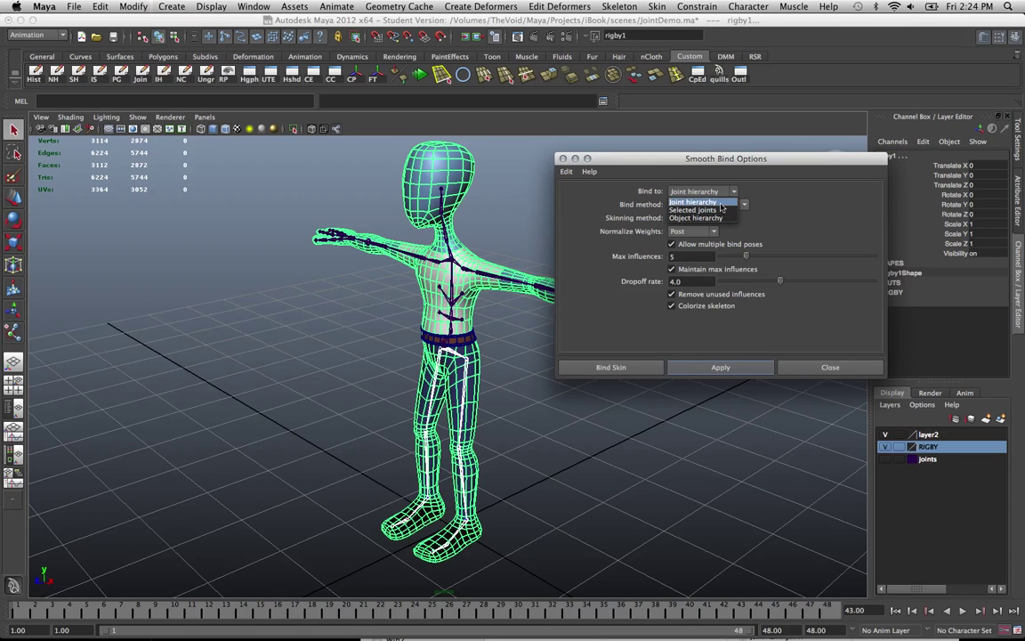
click(721, 204)
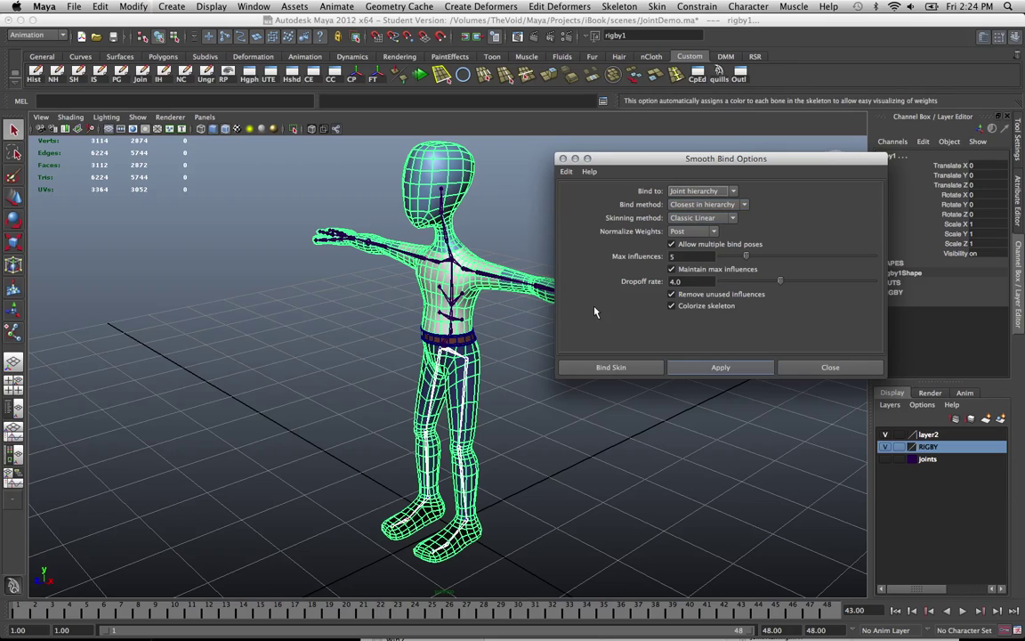
click(698, 191)
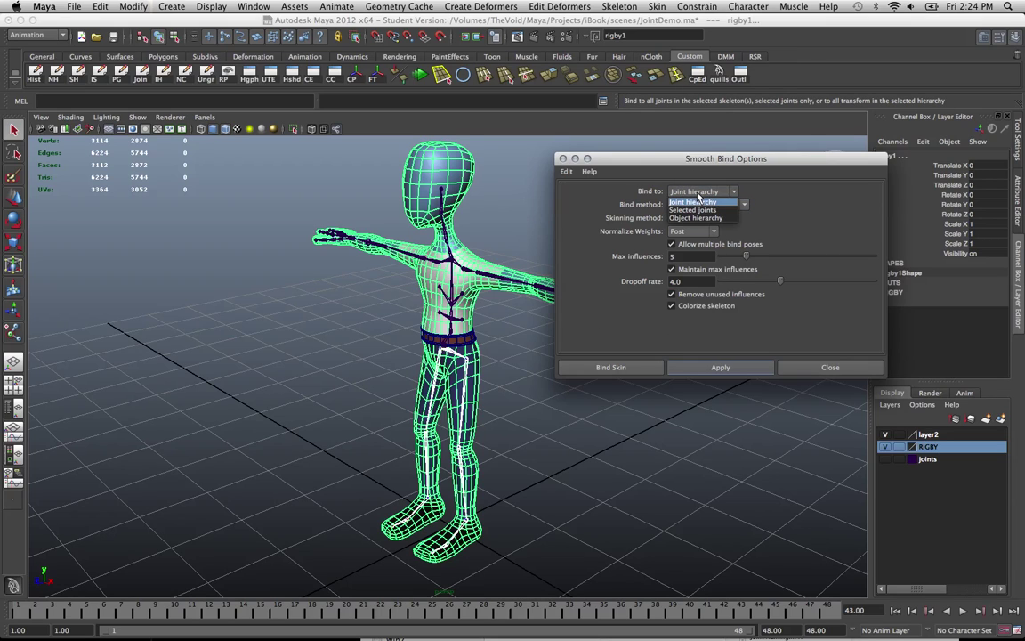
click(698, 192)
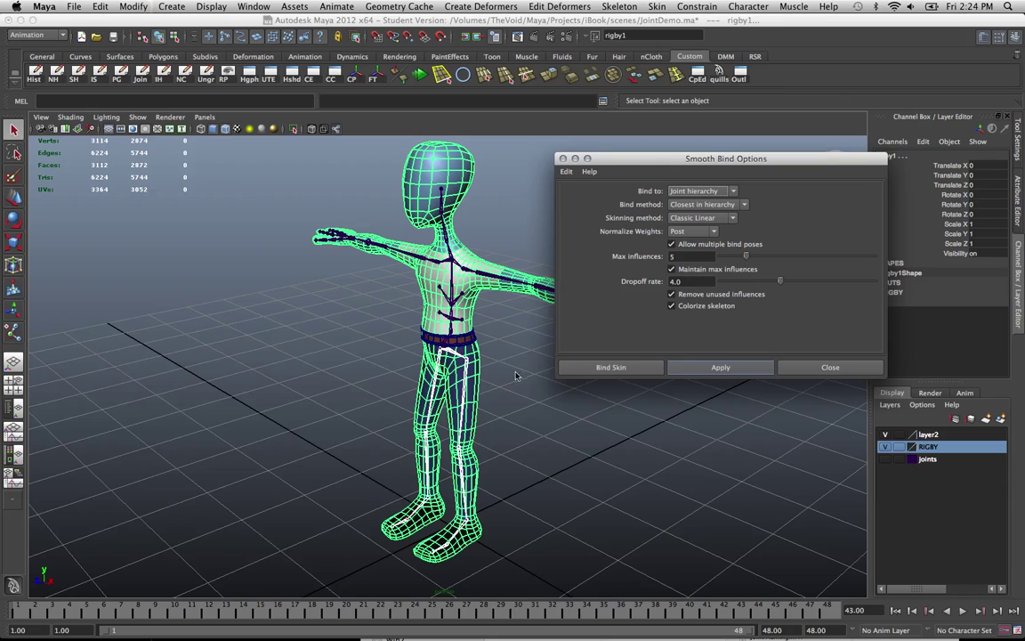
click(552, 322)
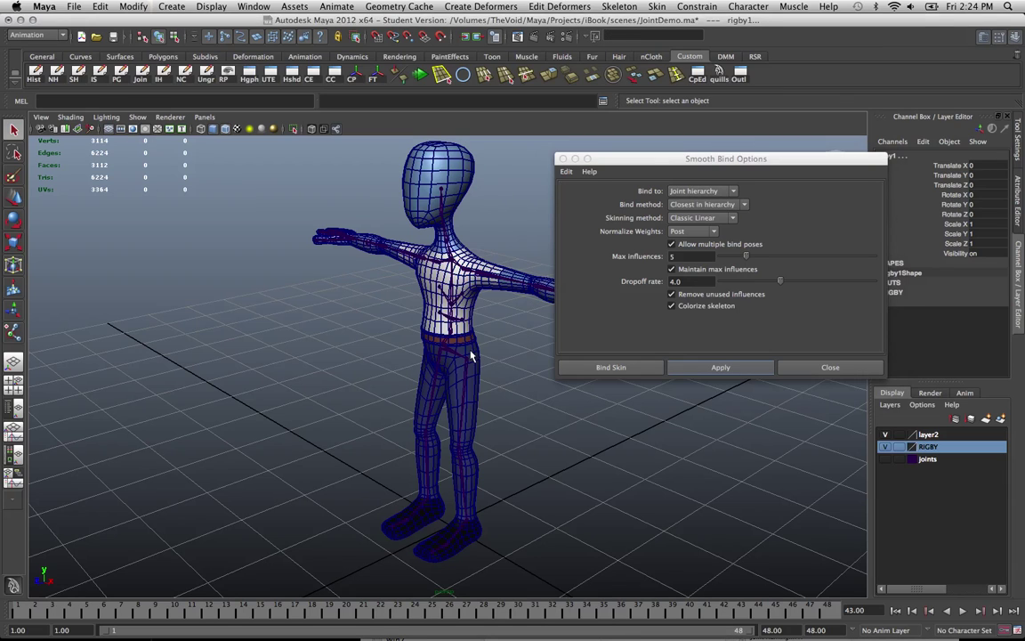
click(696, 192)
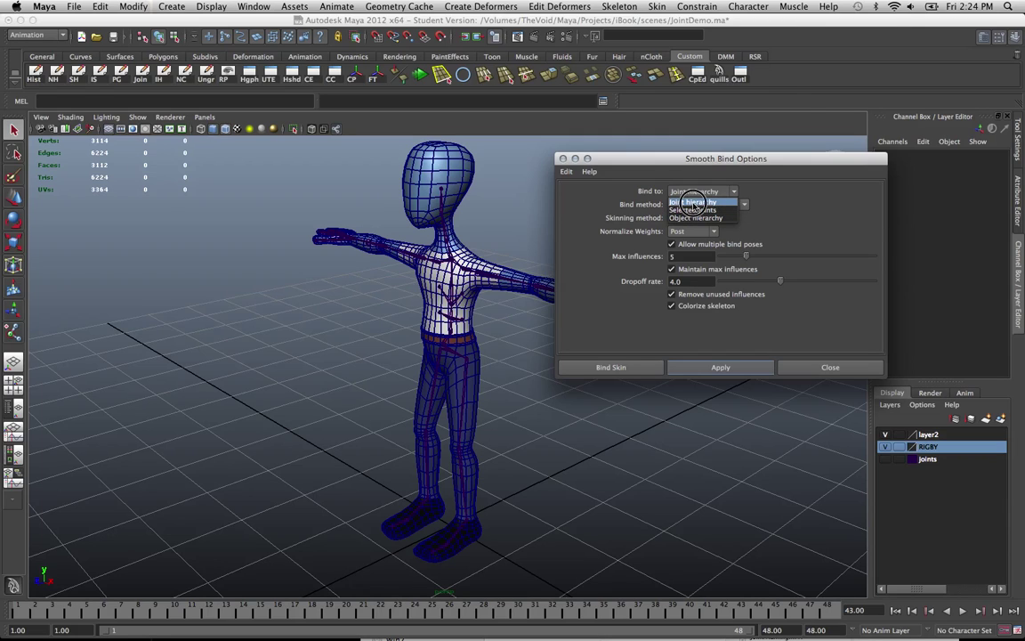
click(694, 203)
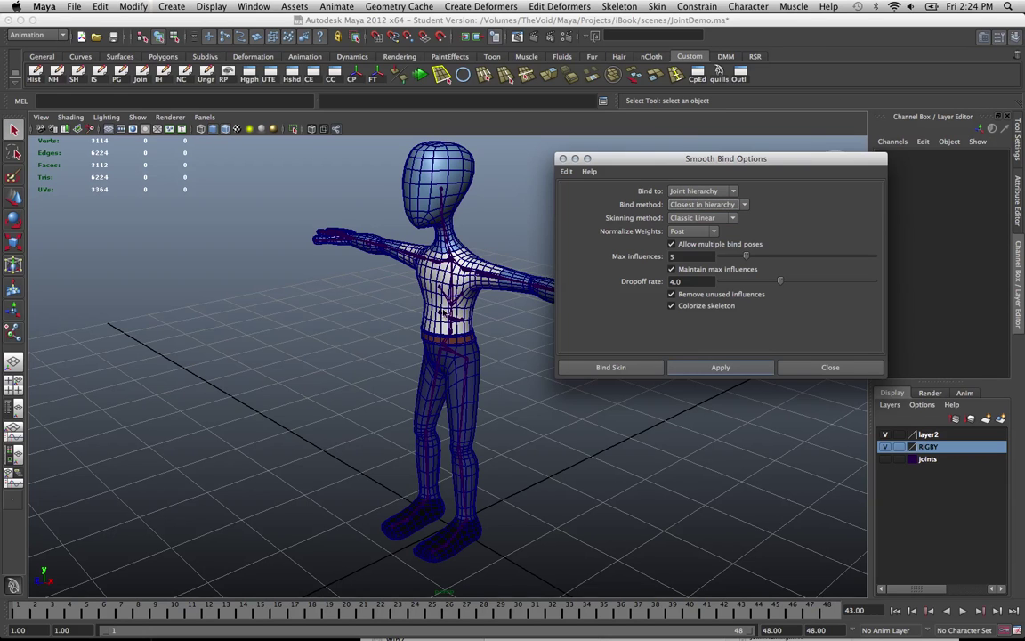
From a front view, select the spine2 joint and set Bind method to Closest distance
alt+drag(347, 276, 510, 431)
scroll(510, 430, up, 2)
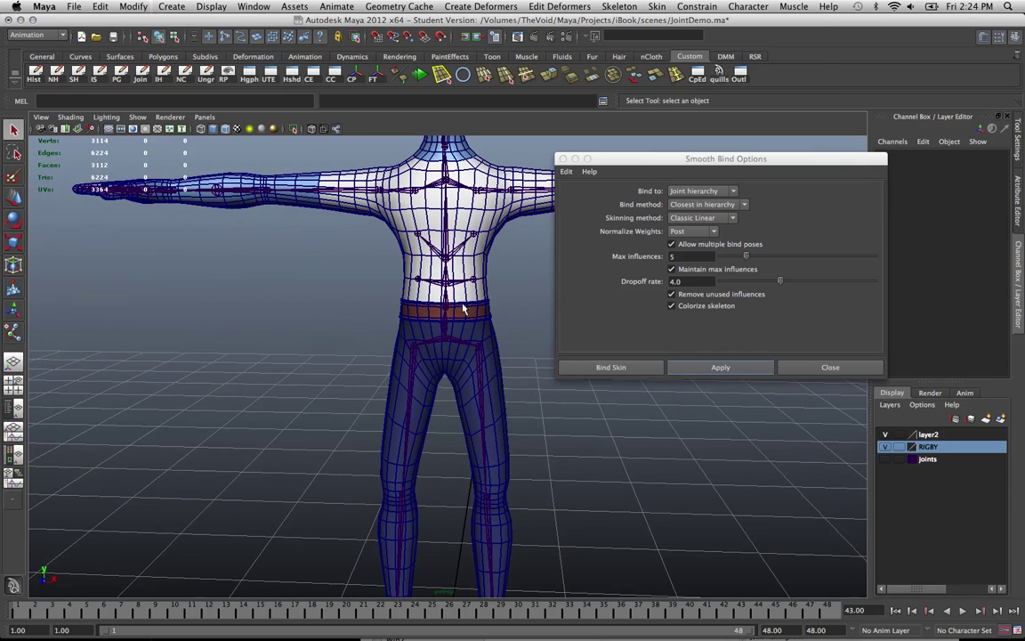
click(449, 260)
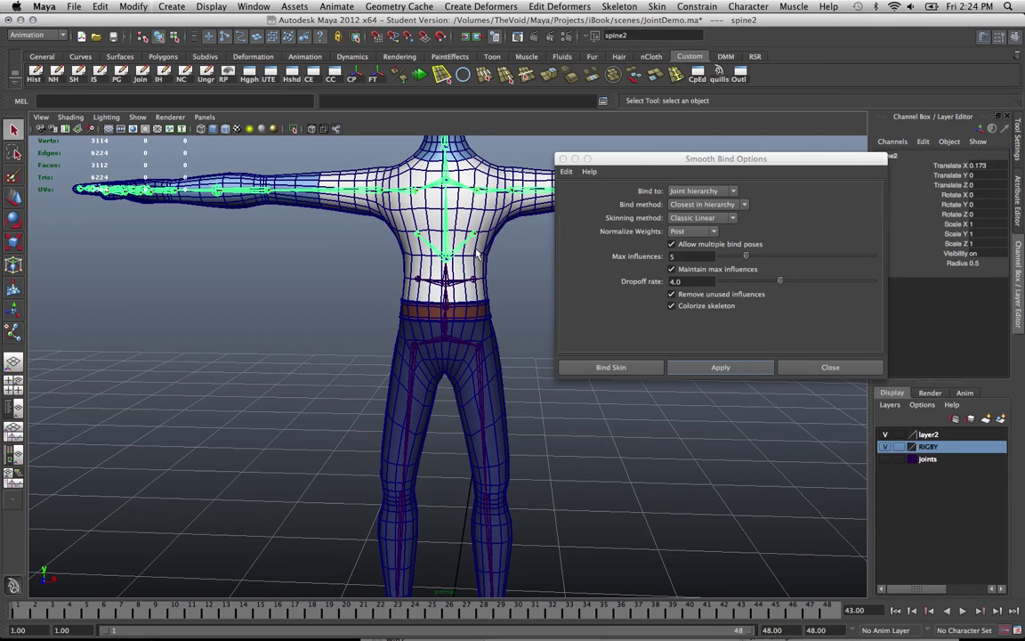
click(712, 206)
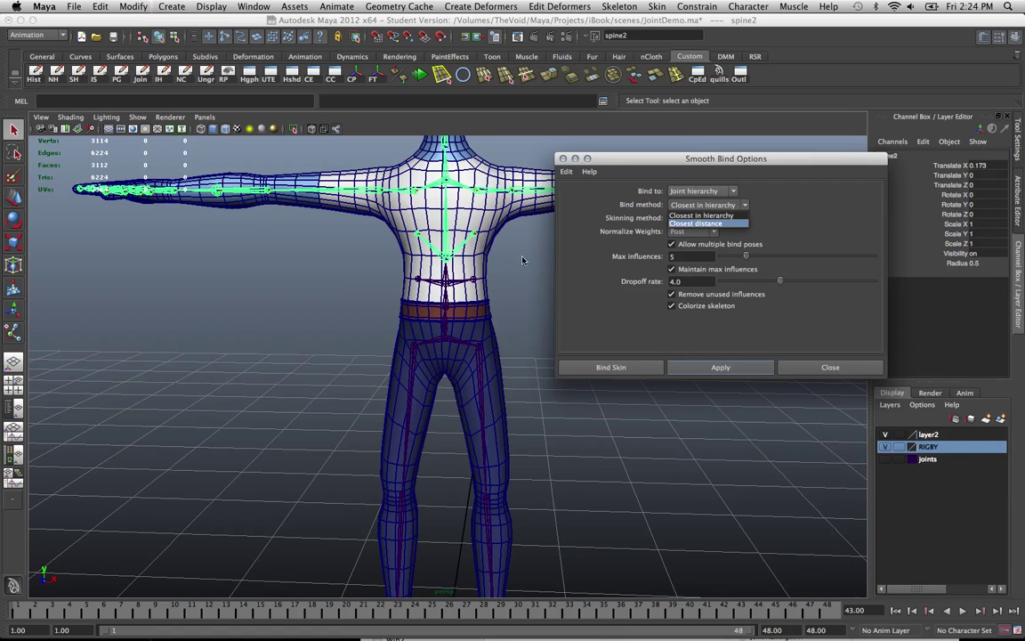
click(727, 224)
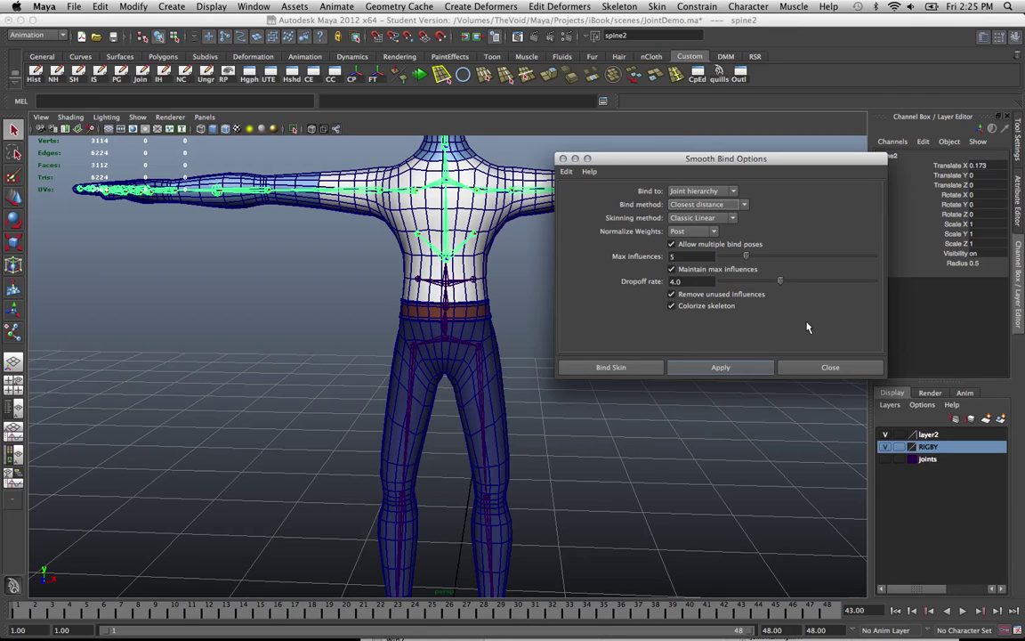
Move the options window aside and set Skinning method to Weight Blended
drag(772, 160, 851, 237)
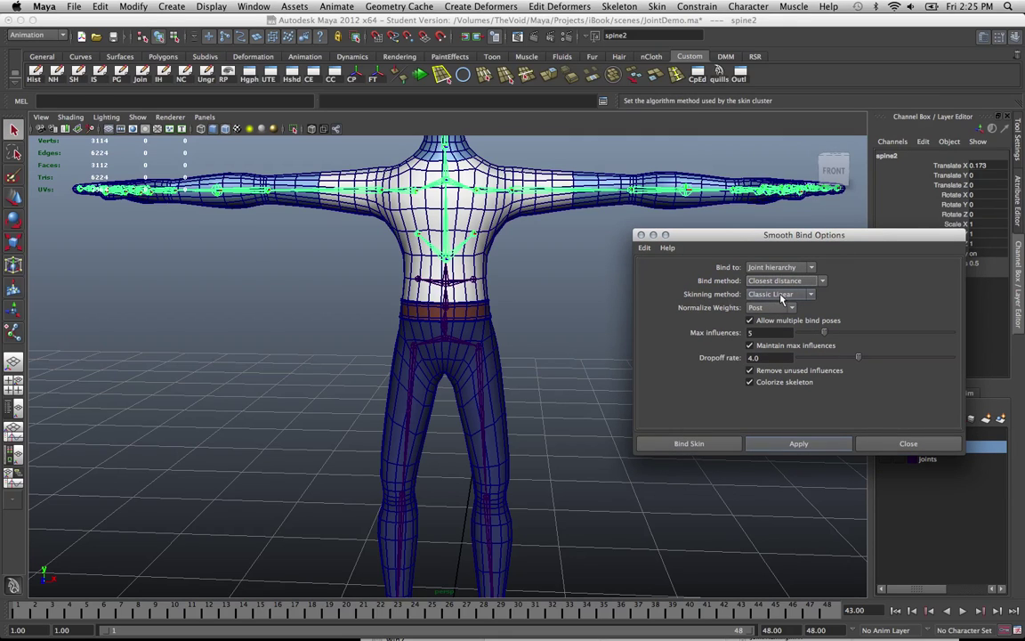
click(780, 294)
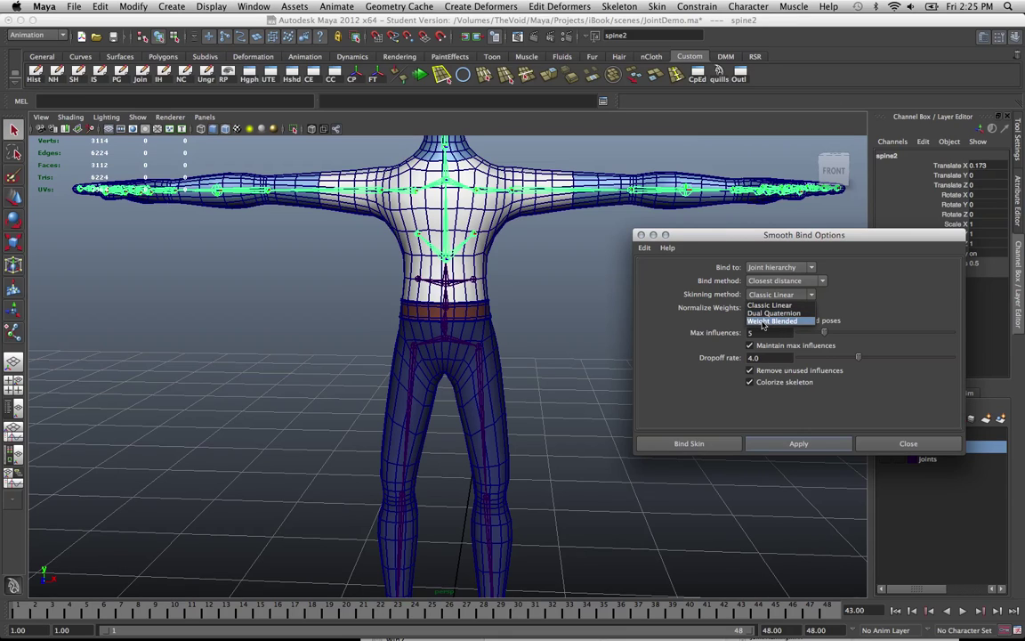
click(767, 320)
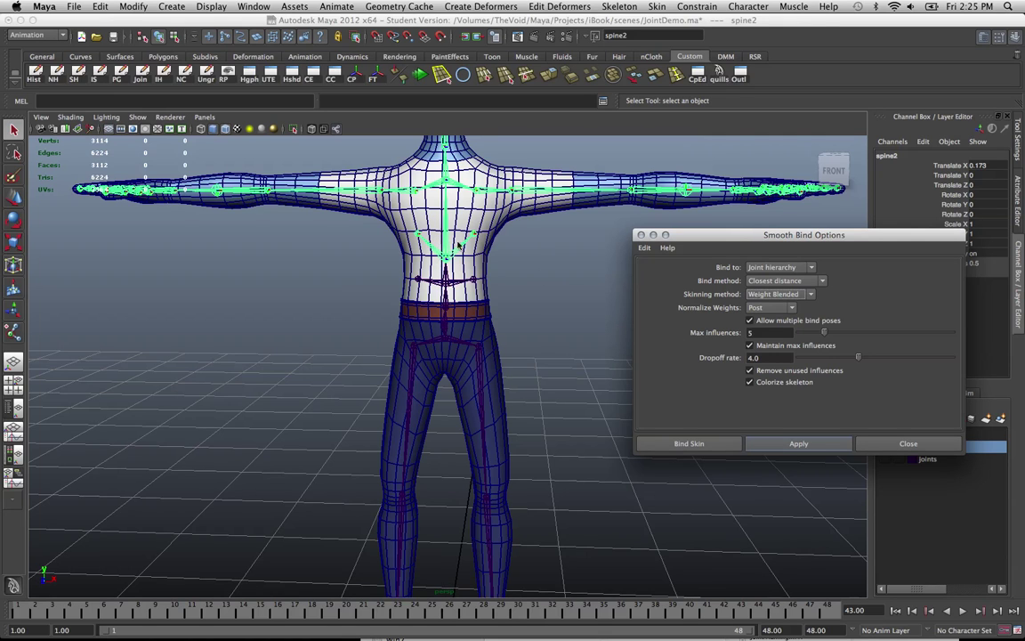
scroll(469, 258, down, 1)
scroll(469, 258, down, 2)
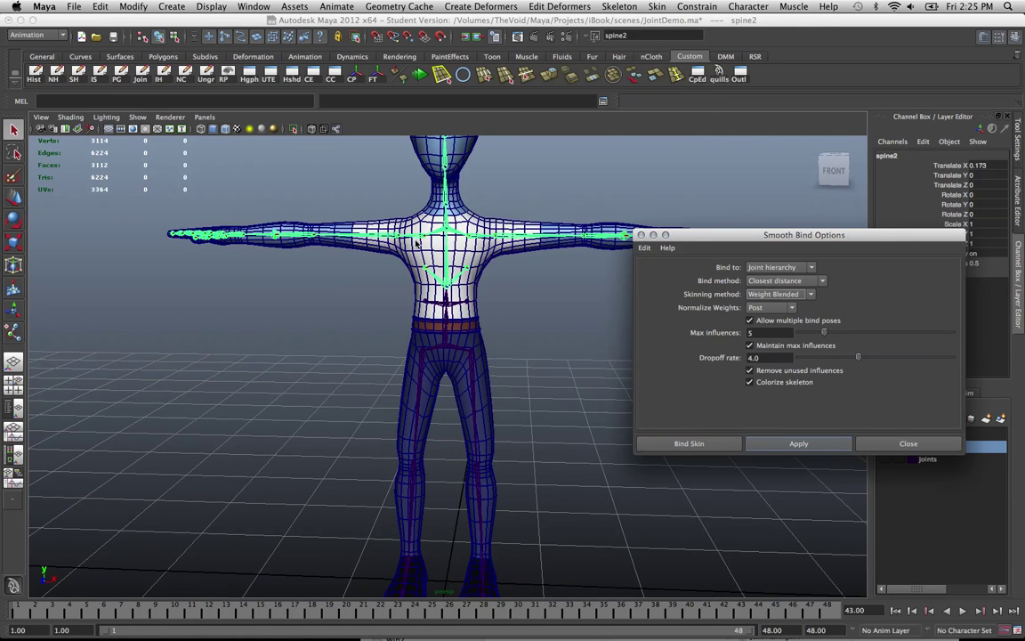
alt+middle_drag(378, 221, 411, 263)
alt+drag(411, 260, 503, 278)
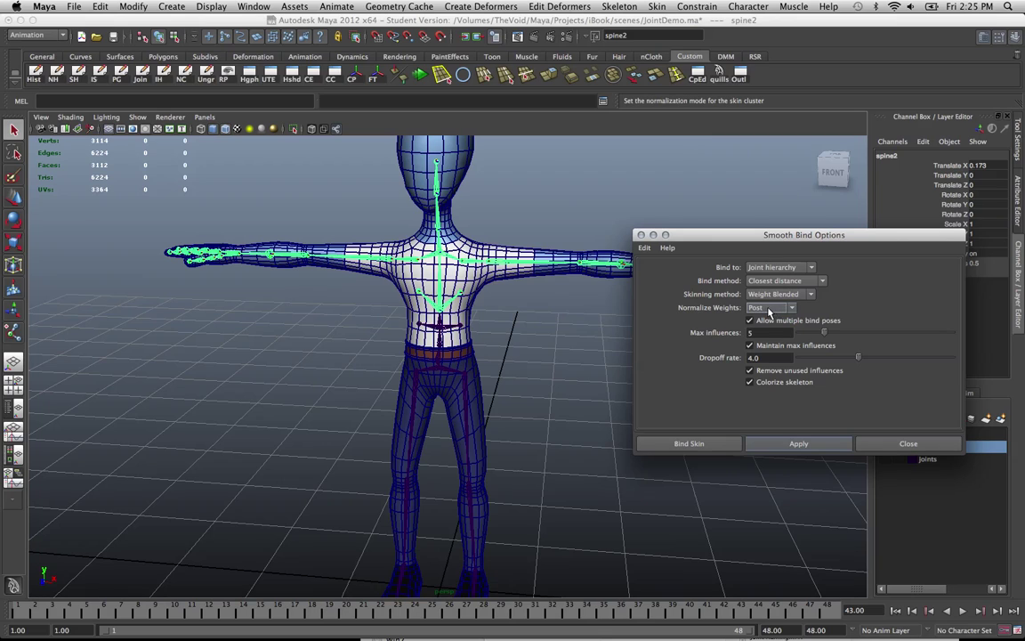
Switch Normalize weights from Post to Interactive in the Smooth Bind Options
alt+drag(503, 318, 538, 374)
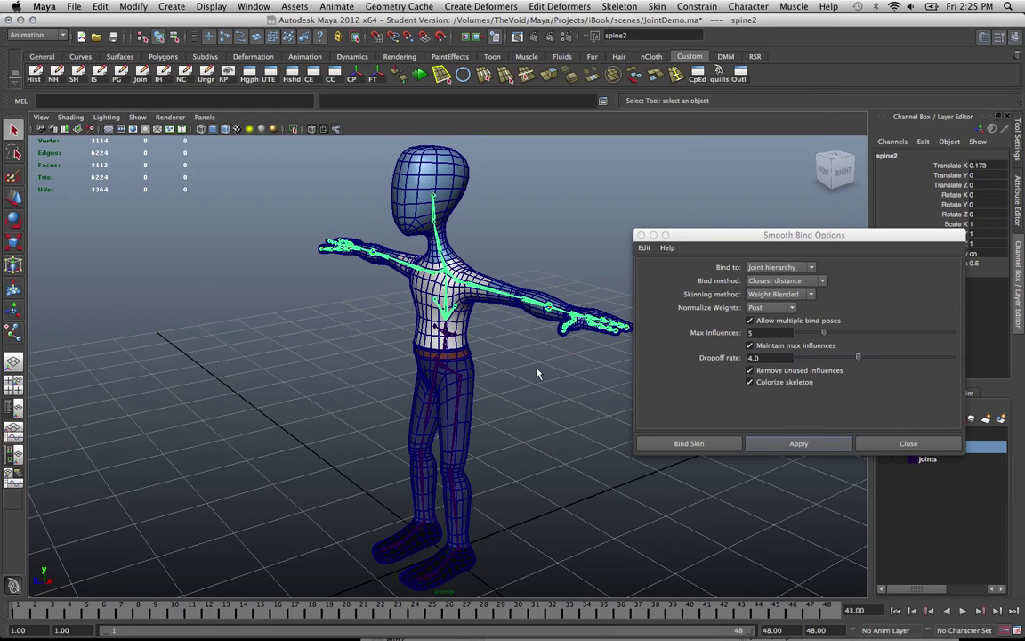
click(773, 309)
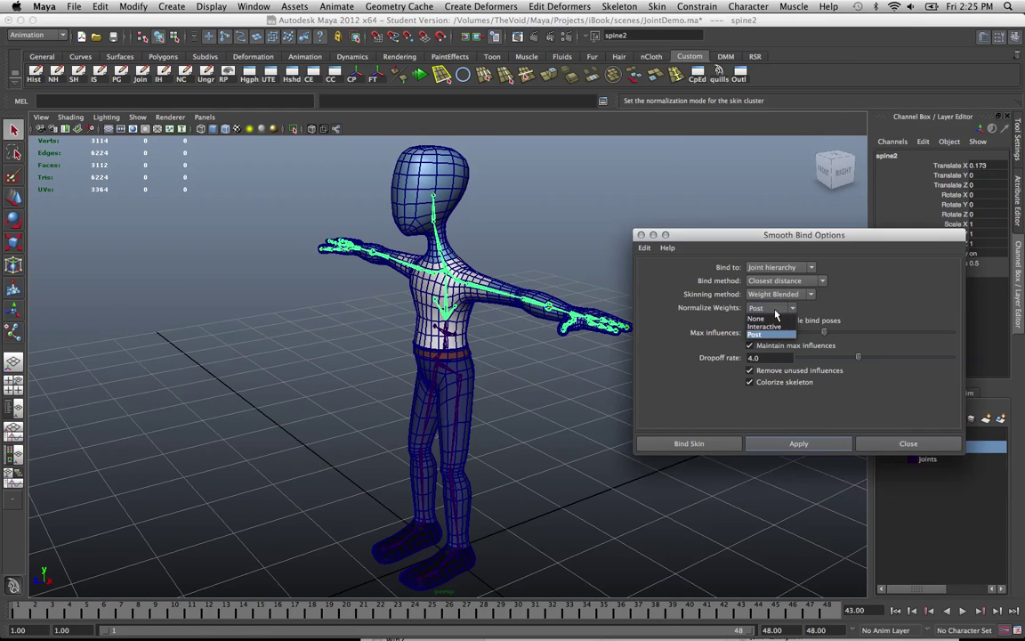
click(702, 330)
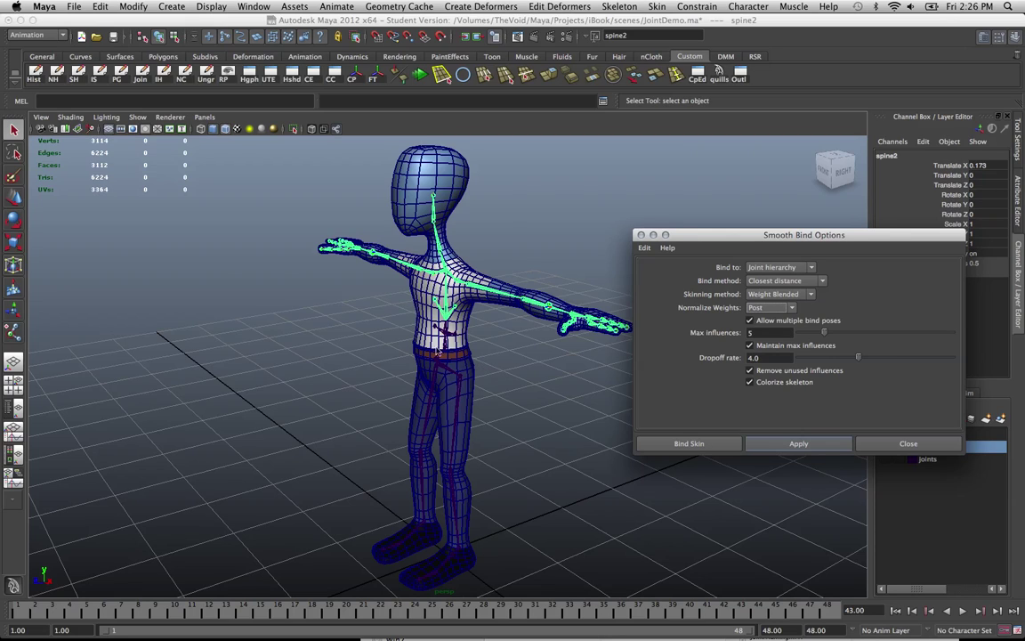
alt+drag(376, 318, 389, 286)
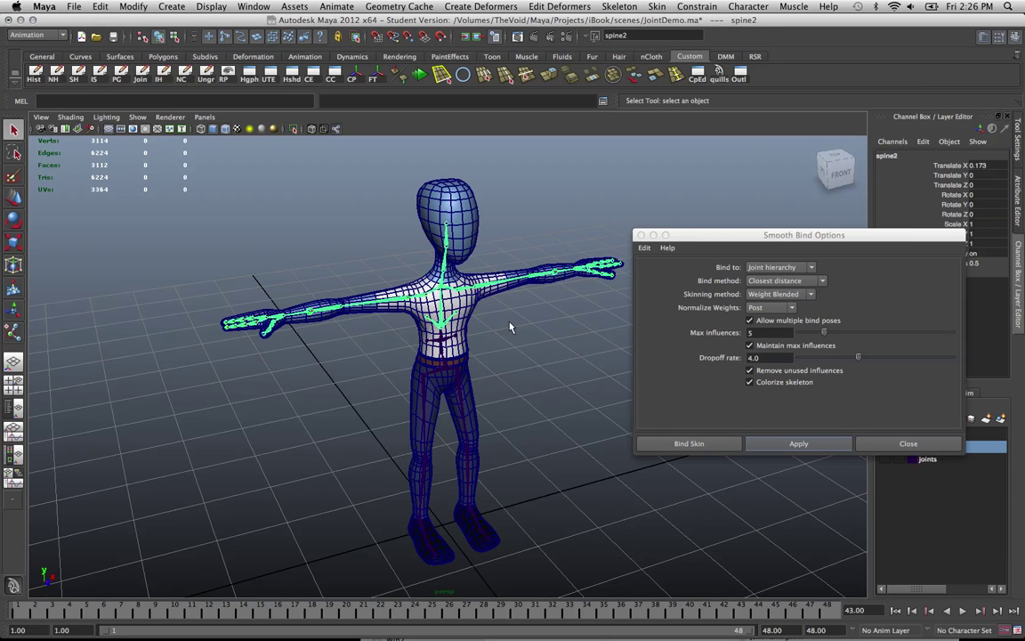
click(771, 307)
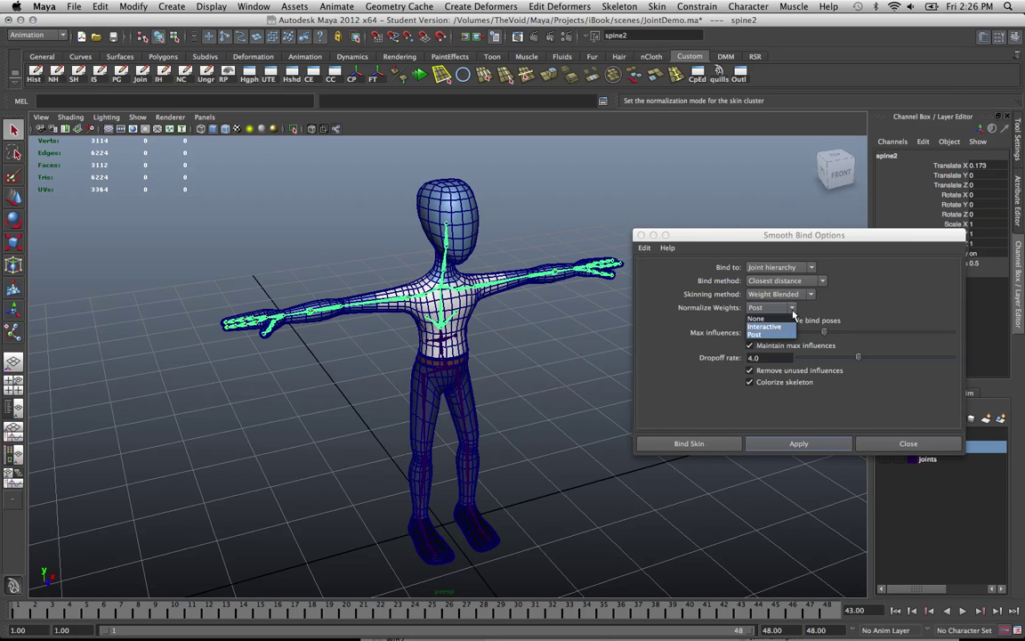
click(780, 326)
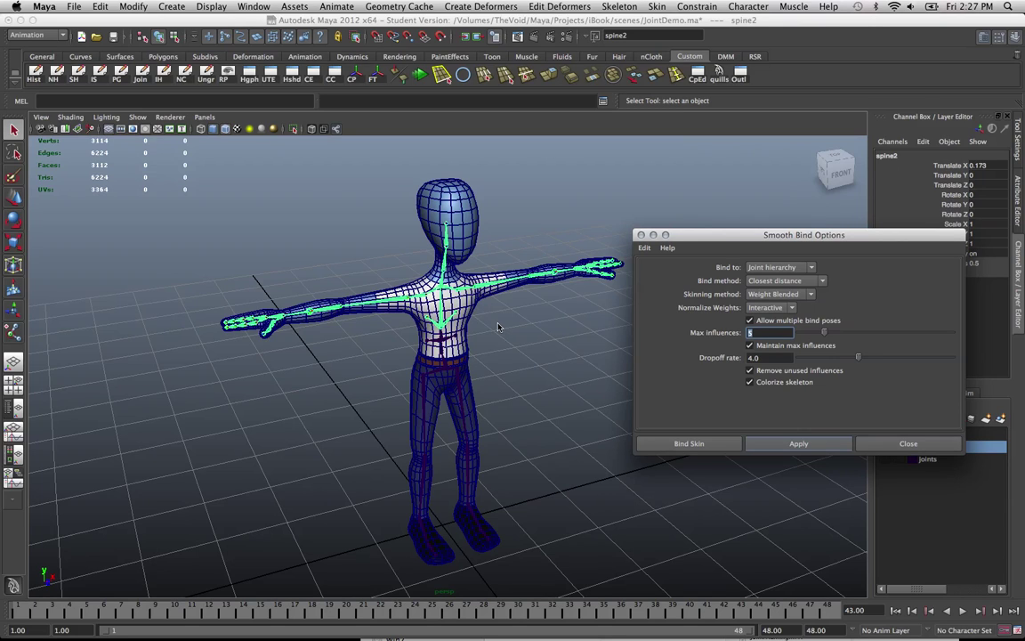
Move the camera closer and select the Rgt_ribCage joint on its own
alt+right_drag(498, 327, 576, 378)
alt+drag(577, 378, 534, 428)
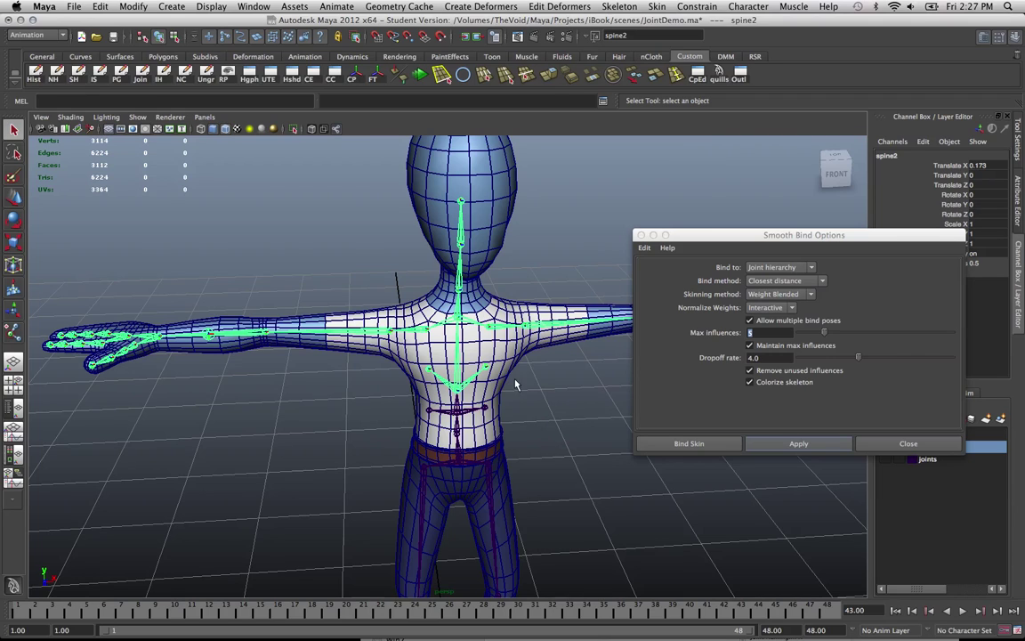
click(429, 370)
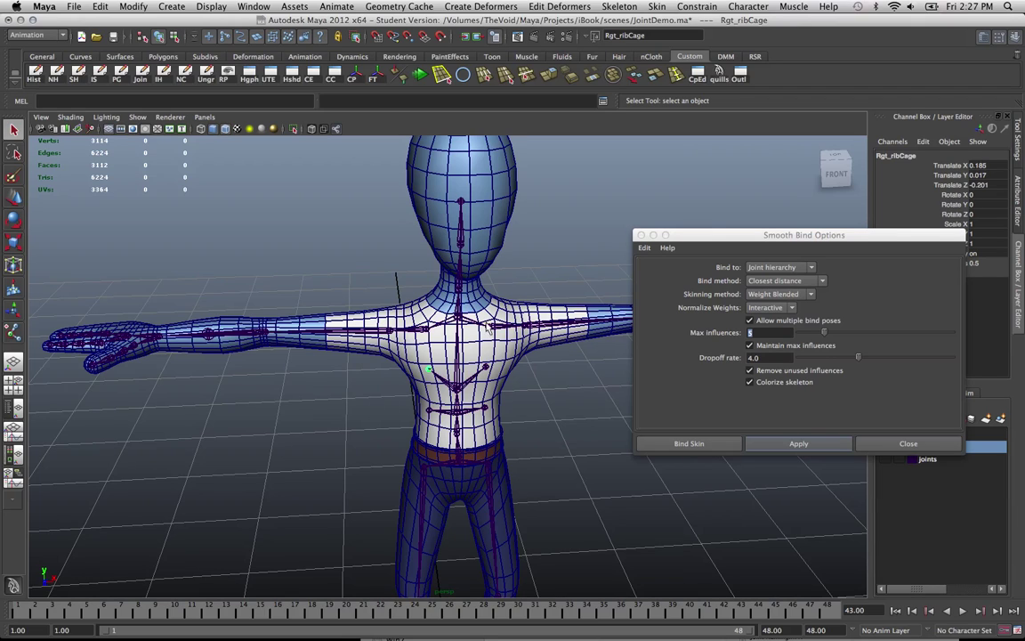
Set Max influences to 2 and turn off Maintain max influences
click(772, 335)
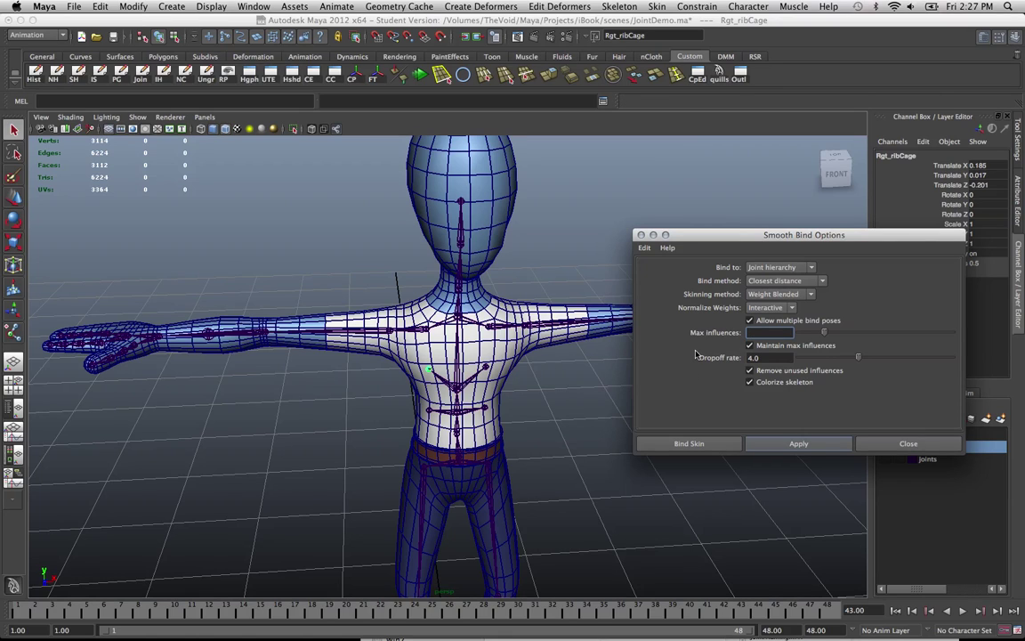
text(2)
key(Return)
click(749, 346)
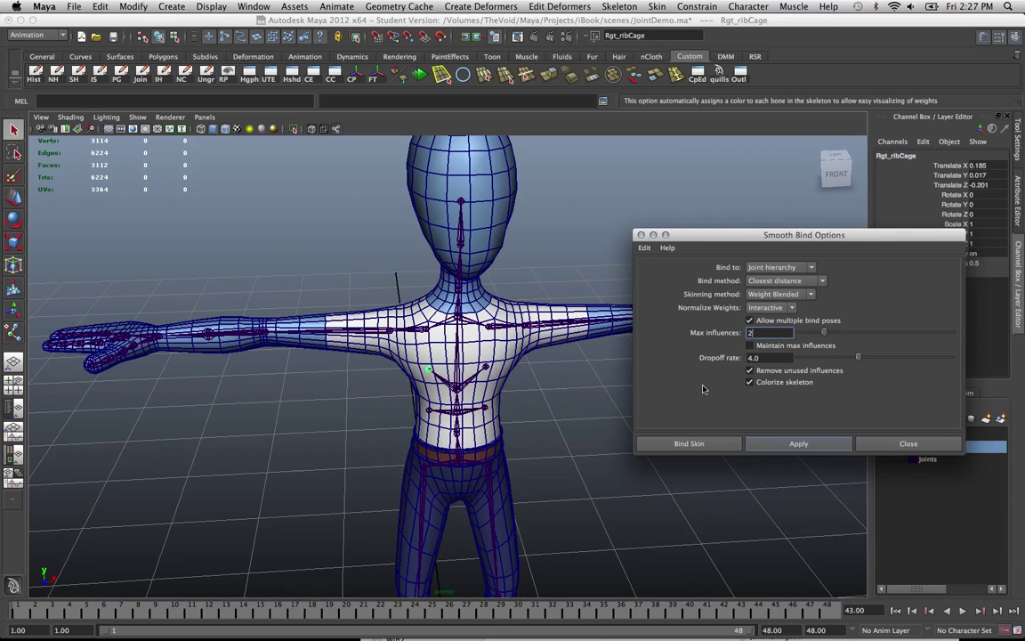
text(2)
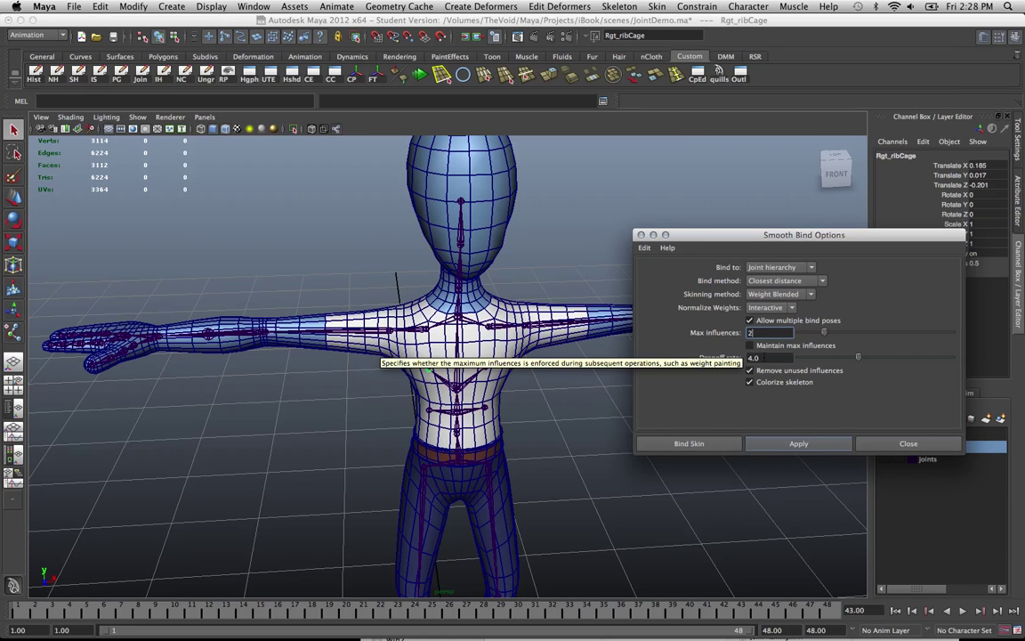
alt+drag(464, 336, 451, 377)
Move closer to the character and deselect the rib cage joint so nothing is selected
alt+right_drag(452, 378, 520, 366)
click(772, 358)
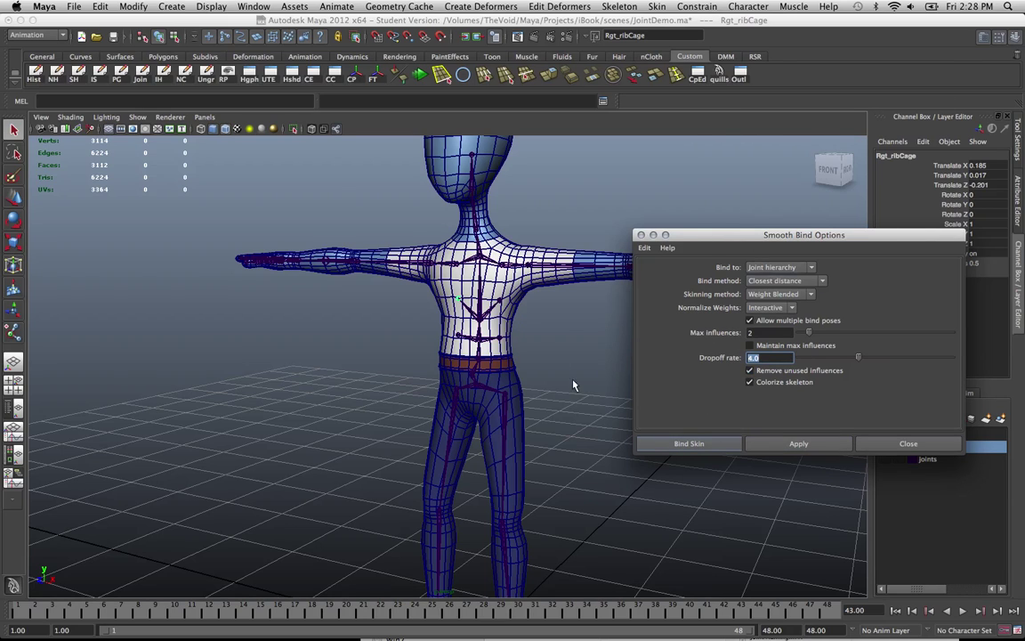
click(501, 349)
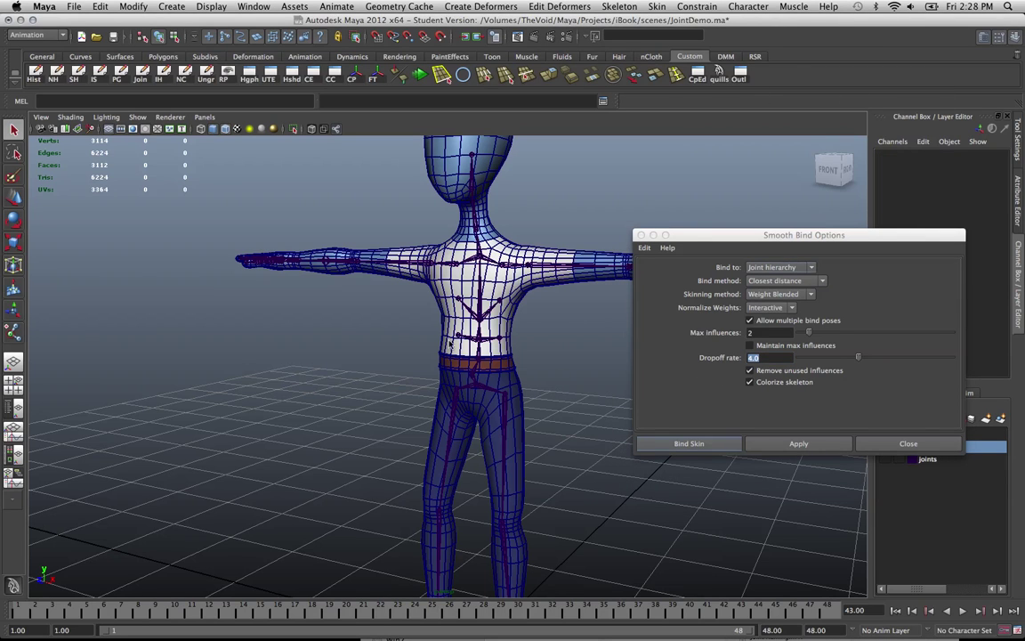
Select the root joint plus the rigby1 mesh and apply Bind Skin
scroll(485, 387, up, 3)
click(478, 383)
shift+click(539, 389)
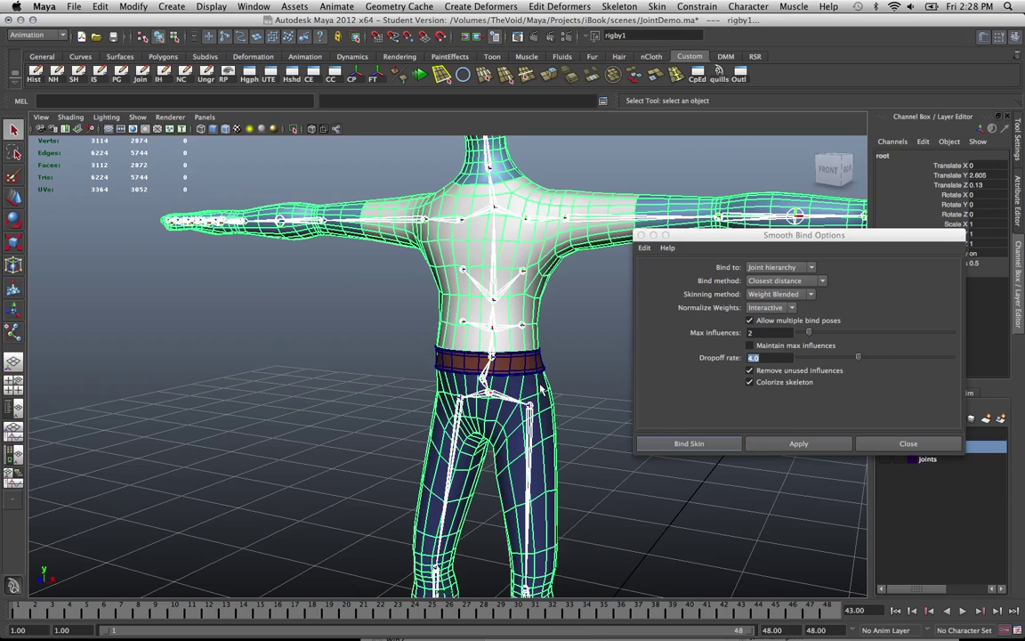
click(699, 443)
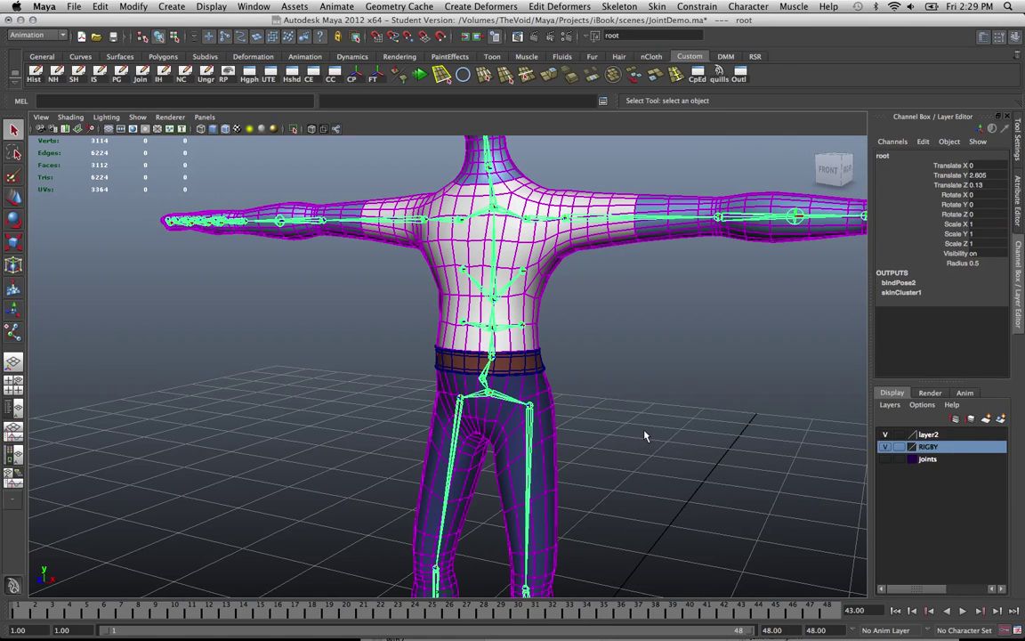
Close in on the character's torso and reselect the bound character mesh
alt+drag(632, 431, 512, 407)
alt+right_drag(512, 408, 621, 475)
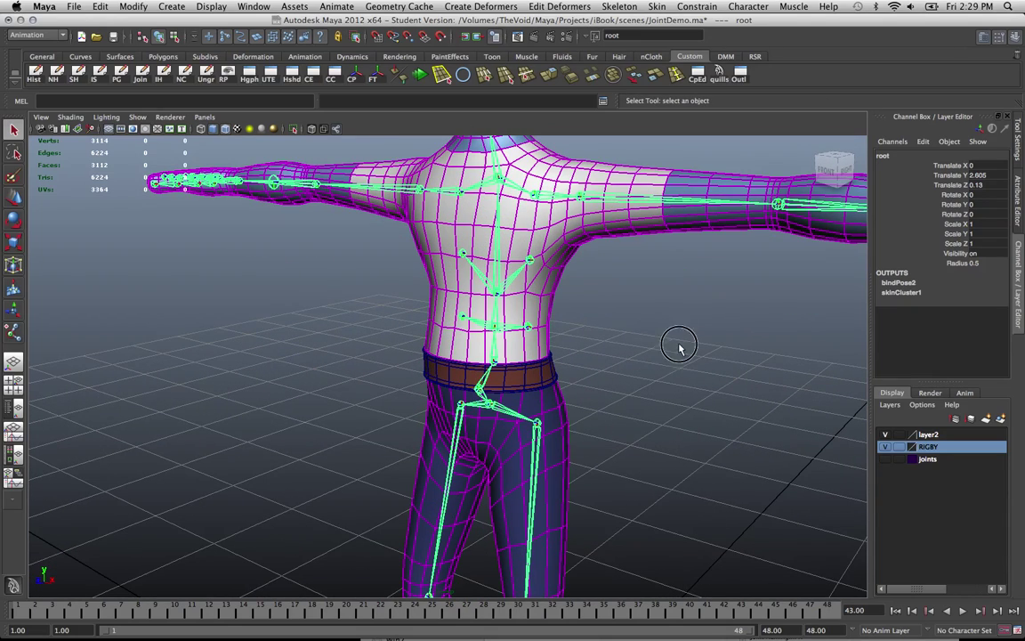
click(575, 380)
click(537, 318)
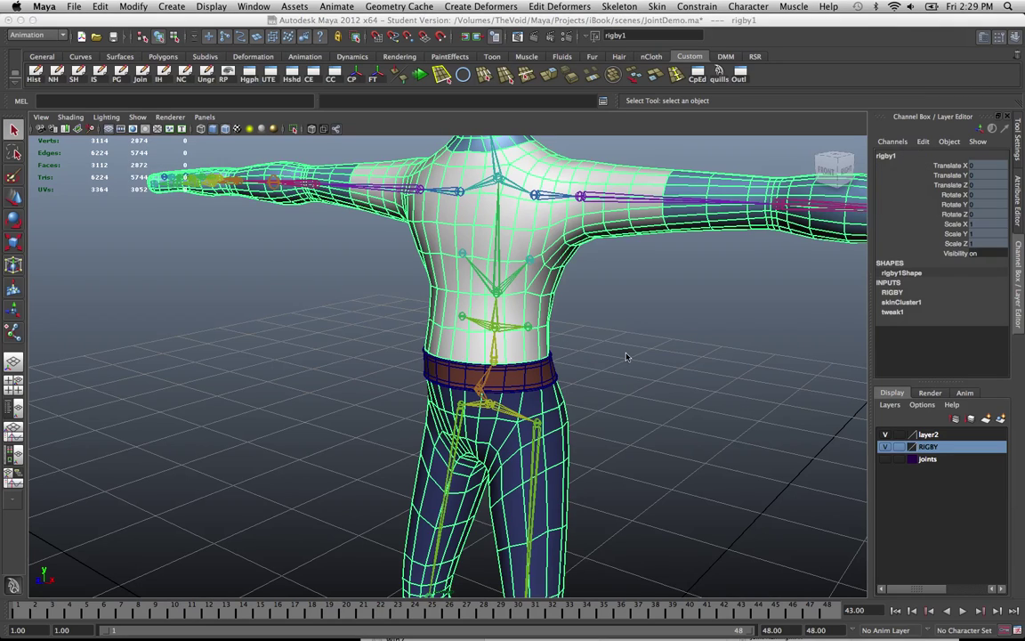
Switch the rigby1 mesh from component mode back to Object Mode and select it
key(F8)
alt+drag(624, 354, 488, 326)
click(488, 326)
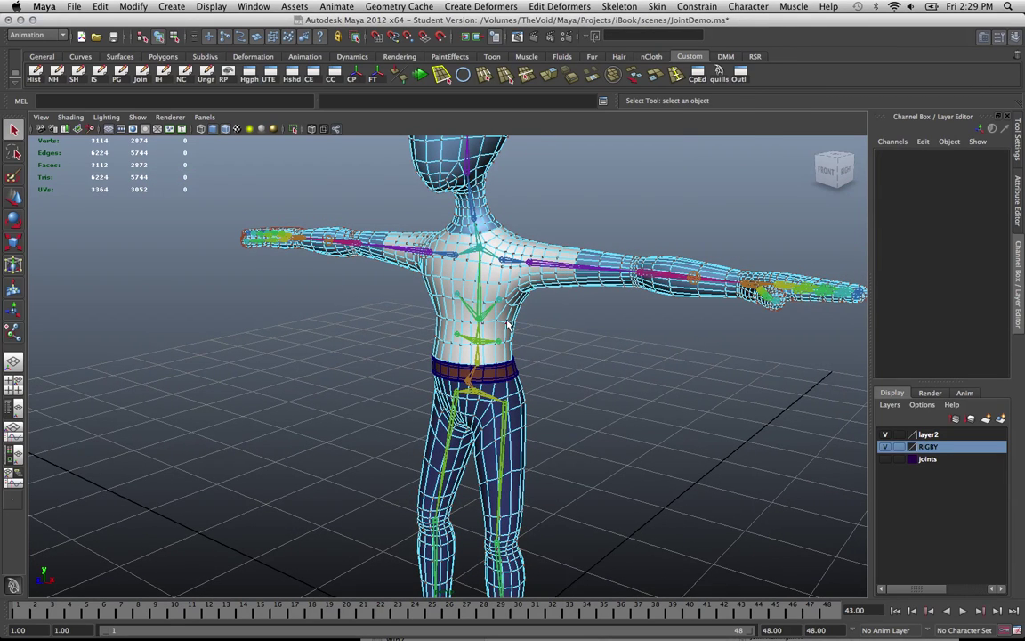
right_drag(463, 298, 510, 324)
right_drag(463, 298, 539, 293)
click(517, 326)
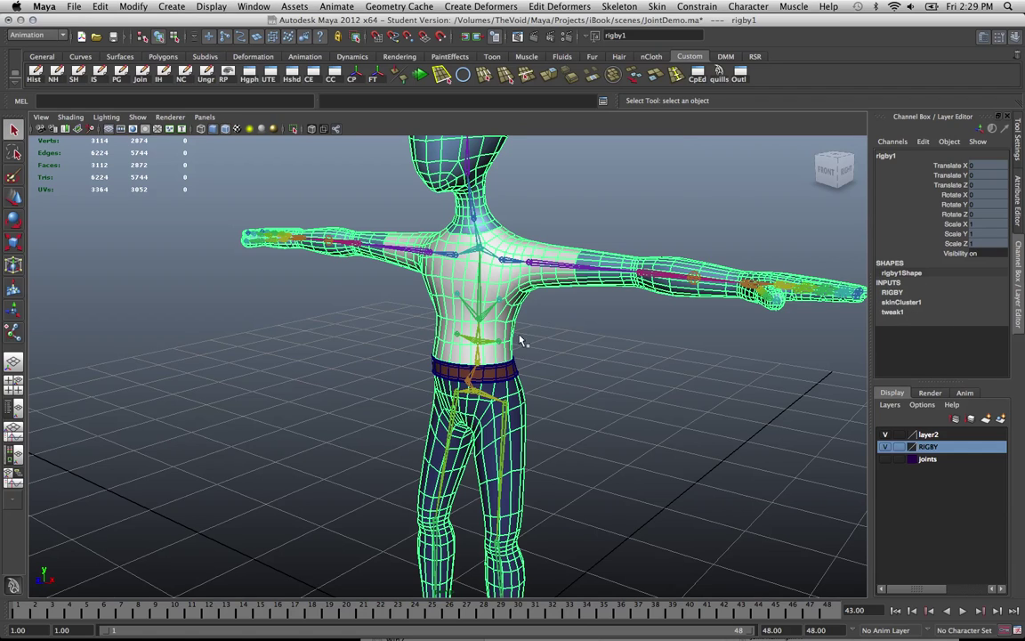
Select rigby1's transform channels in the Channel Box and tumble to a front view
drag(952, 169, 950, 242)
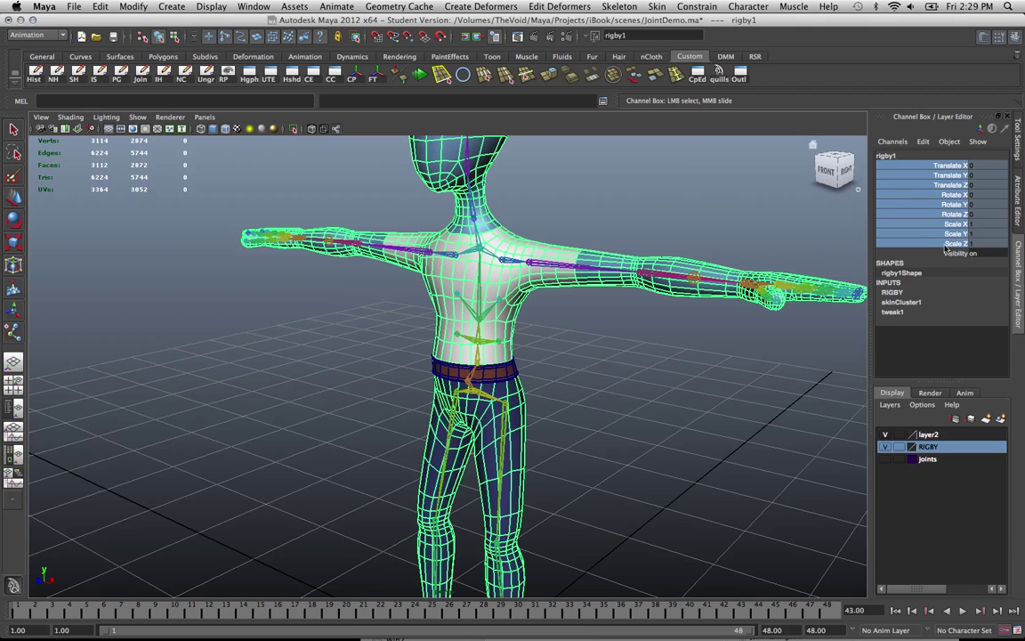
alt+drag(609, 411, 606, 382)
alt+right_drag(606, 382, 538, 419)
alt+drag(538, 418, 495, 306)
Select the chest spine joint and move the view closer to the torso
click(494, 308)
key(e)
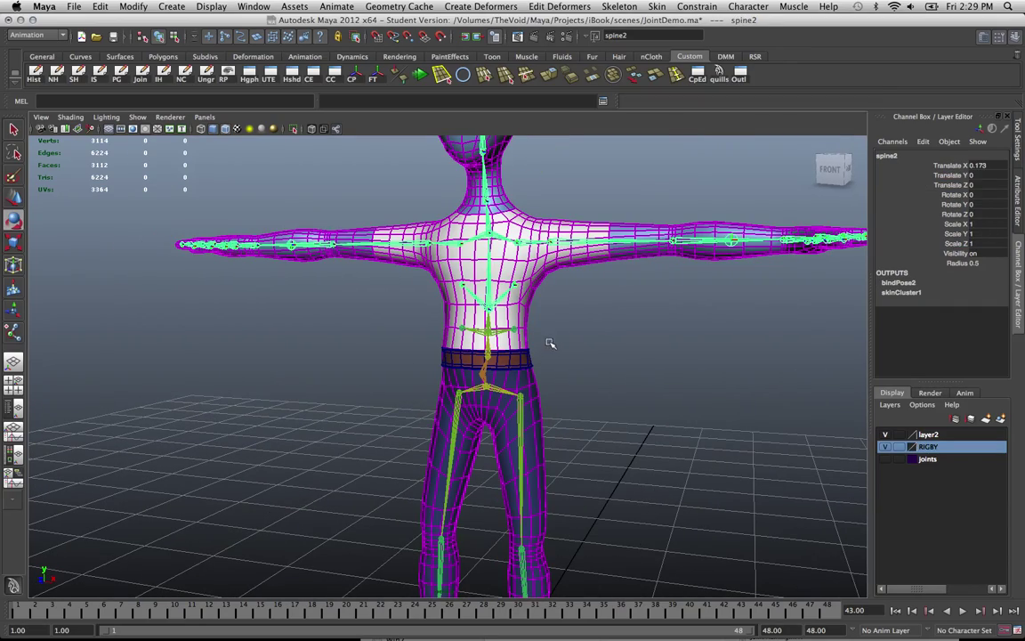
alt+drag(534, 340, 498, 351)
key(q)
alt+right_drag(498, 351, 487, 314)
Rotate the lower spine joint to bend the torso, then undo back to T-pose
click(457, 318)
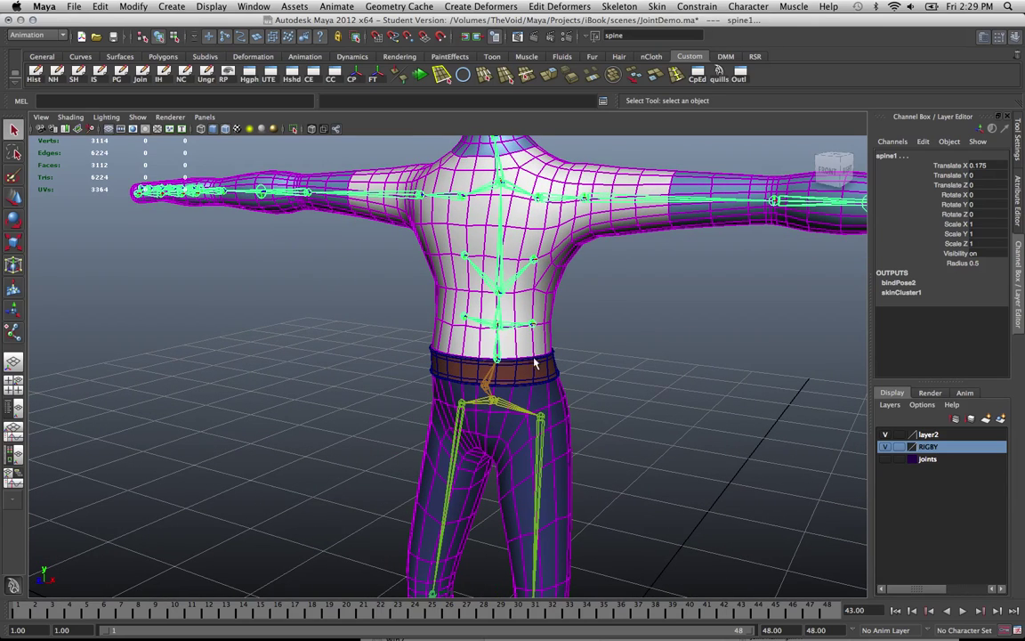
alt+drag(572, 365, 539, 329)
key(e)
key(e)
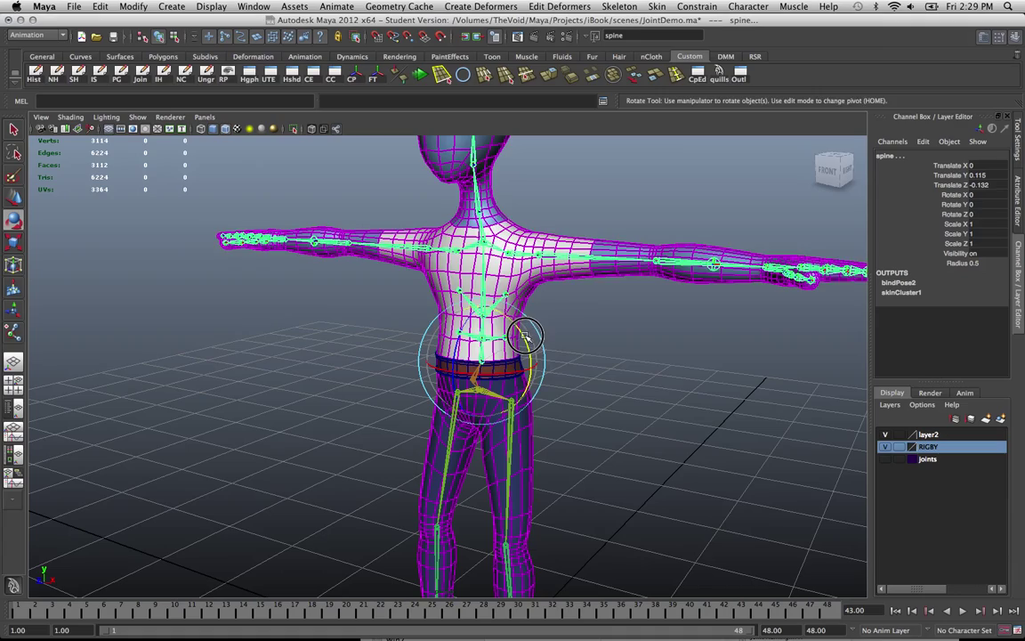
drag(472, 311, 520, 329)
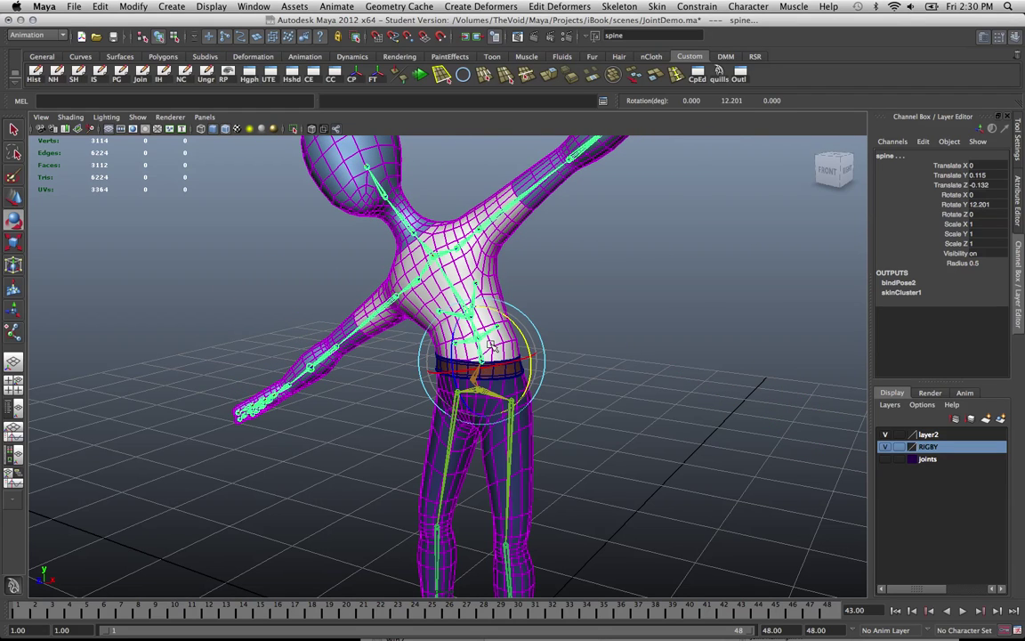
key(ctrl+z)
alt+drag(586, 339, 544, 392)
key(ctrl+z)
Lower the left arm by rotating Lft_ArmJnt to Rotate Z -61.933, undoing a test swing
click(631, 316)
alt+drag(632, 316, 579, 250)
click(575, 256)
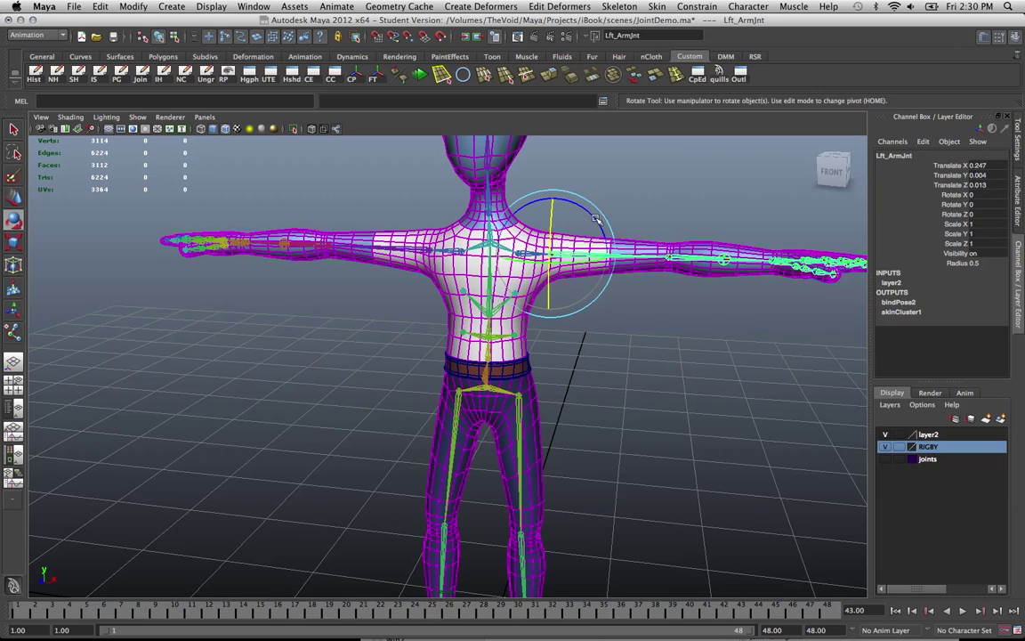
drag(541, 200, 585, 271)
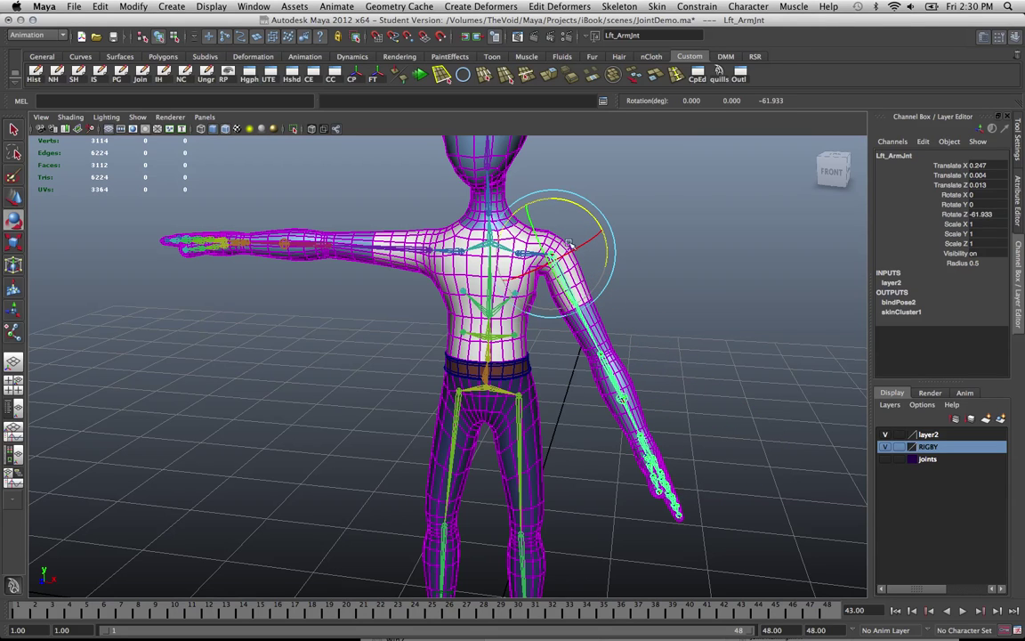
drag(539, 218, 574, 195)
key(ctrl+z)
key(ctrl+z)
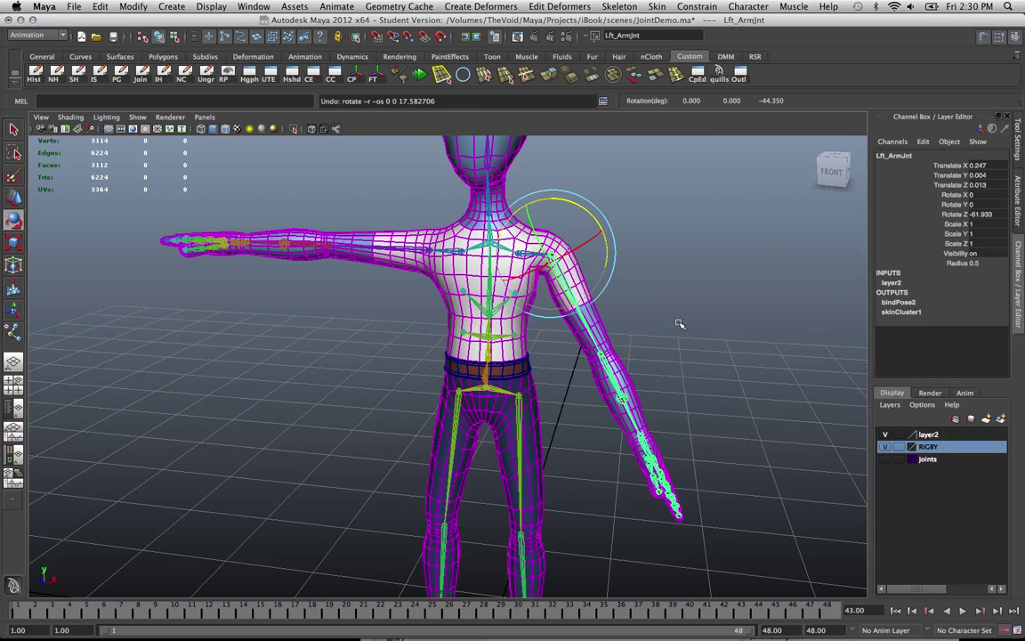
Select Lft_ElbowJnt and test bending the forearm, then orbit to a side view
click(603, 361)
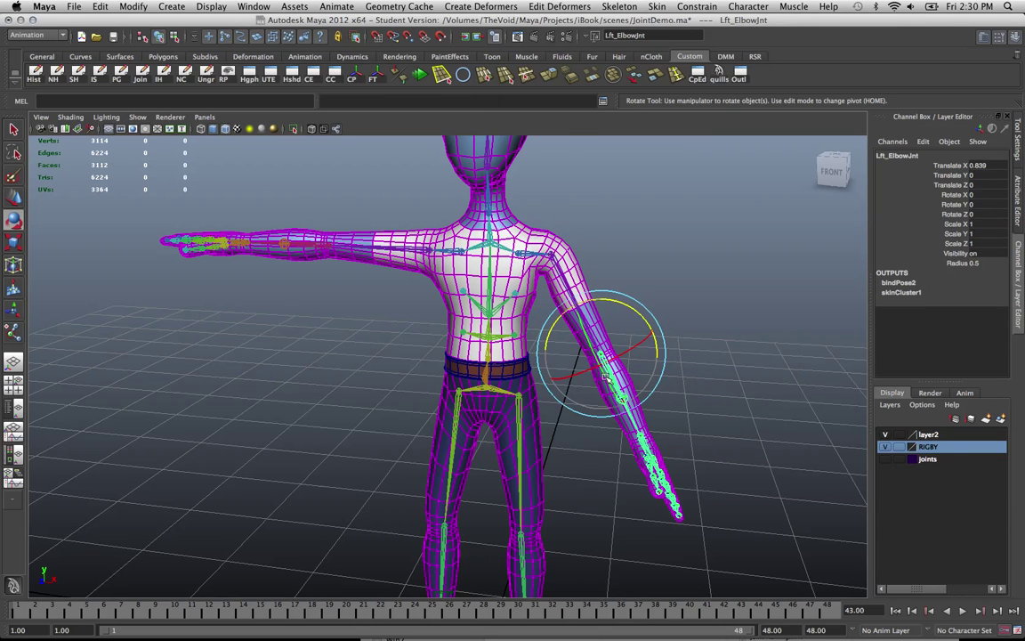
drag(544, 331, 523, 302)
alt+drag(534, 325, 728, 384)
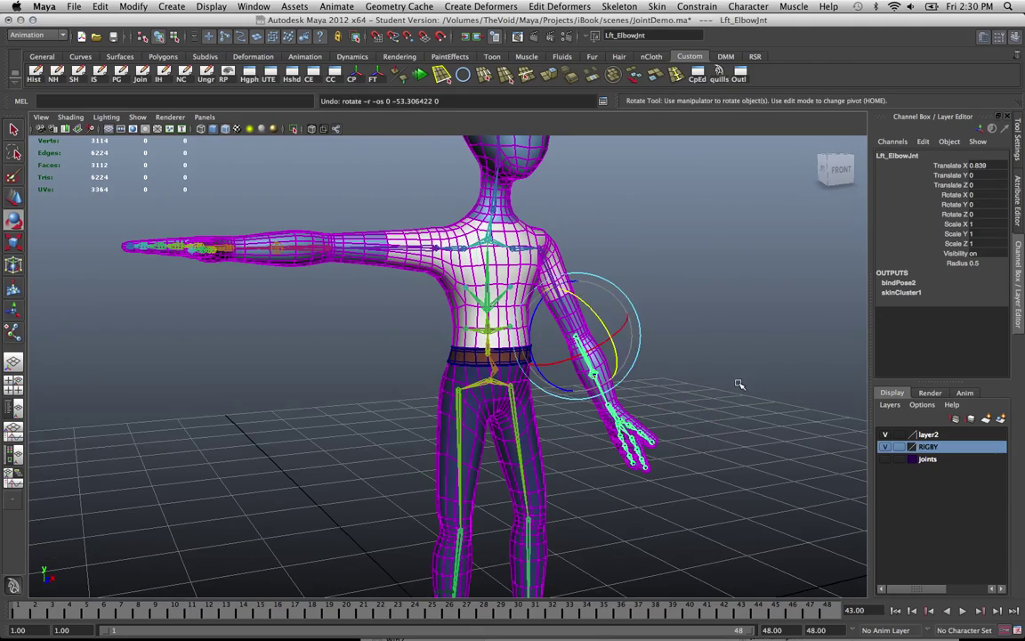